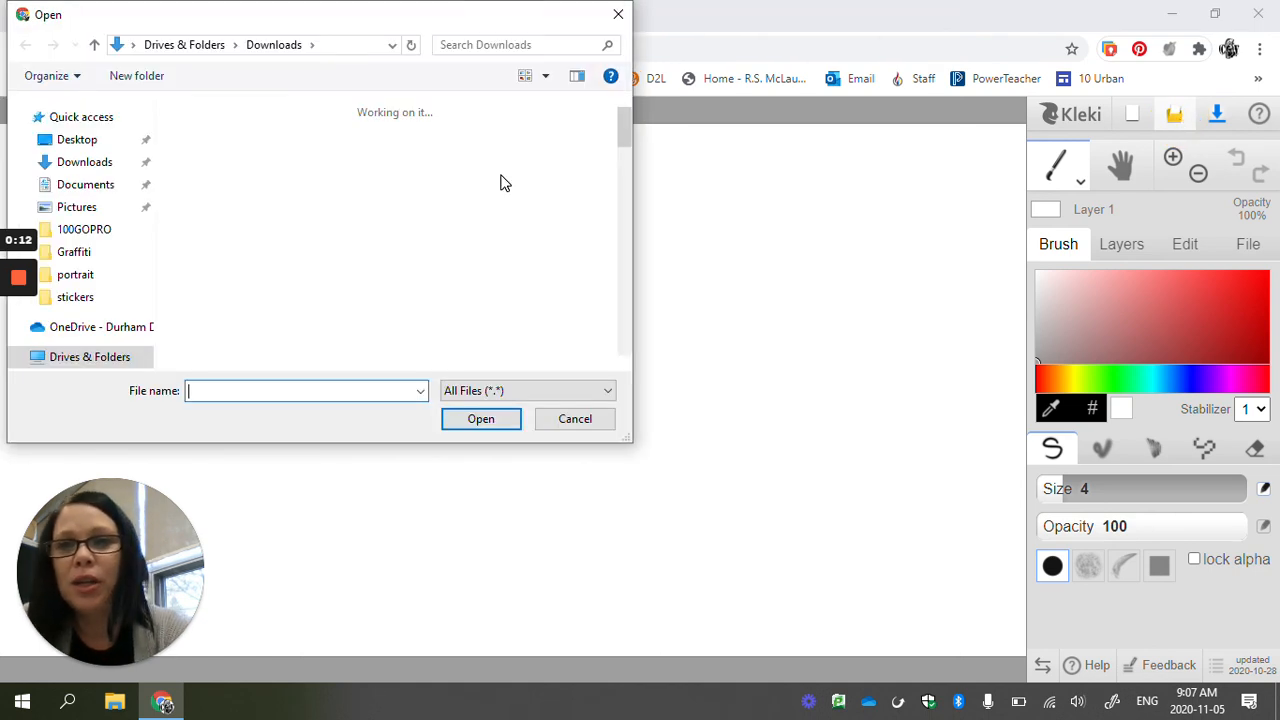
Step: Import the portrait sketch PhotoFunia-1604584642.jpg from Downloads as a new layer
{"action": "left_click", "coordinate": [205, 155]}
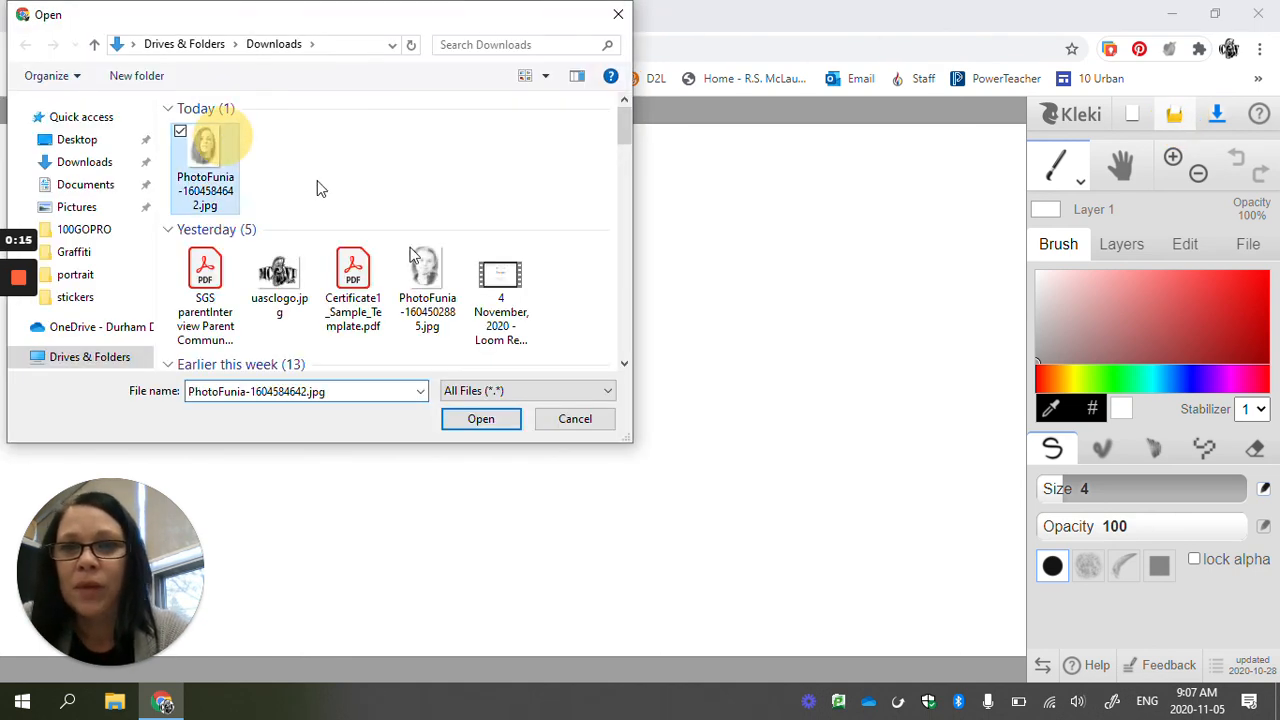
{"action": "left_click", "coordinate": [475, 421]}
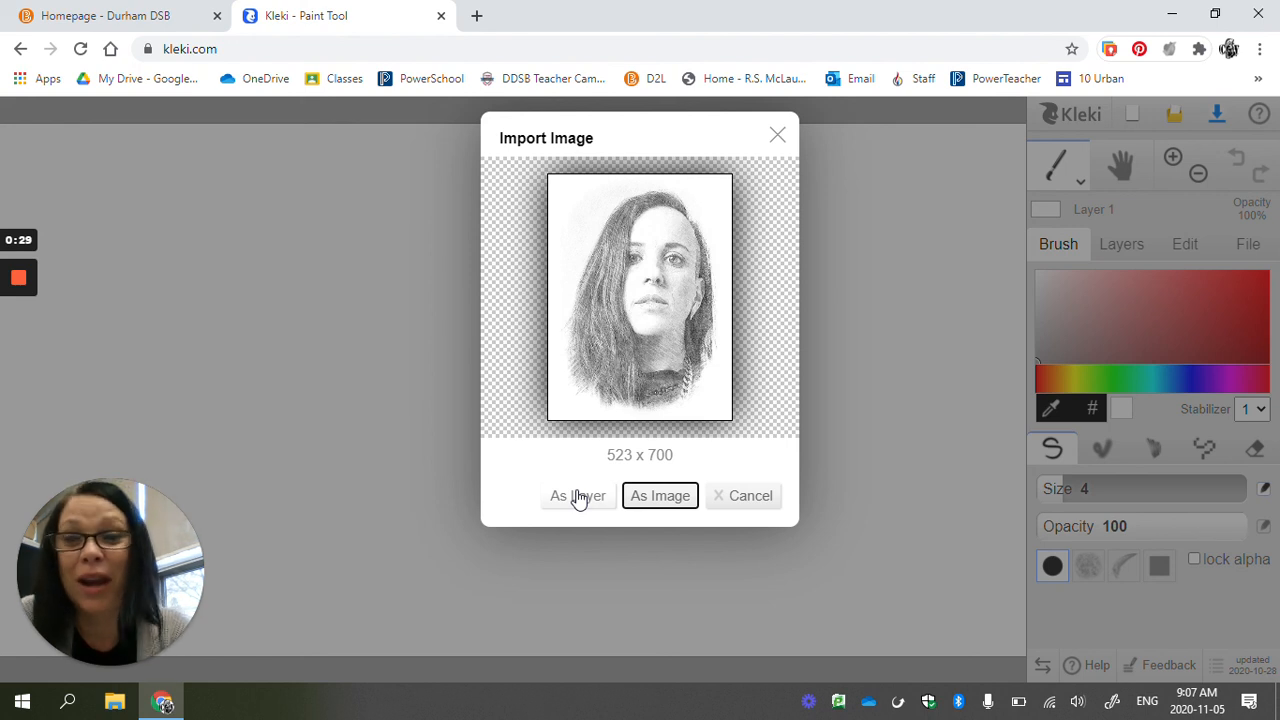
{"action": "left_click", "coordinate": [578, 497]}
{"action": "left_click", "coordinate": [745, 564]}
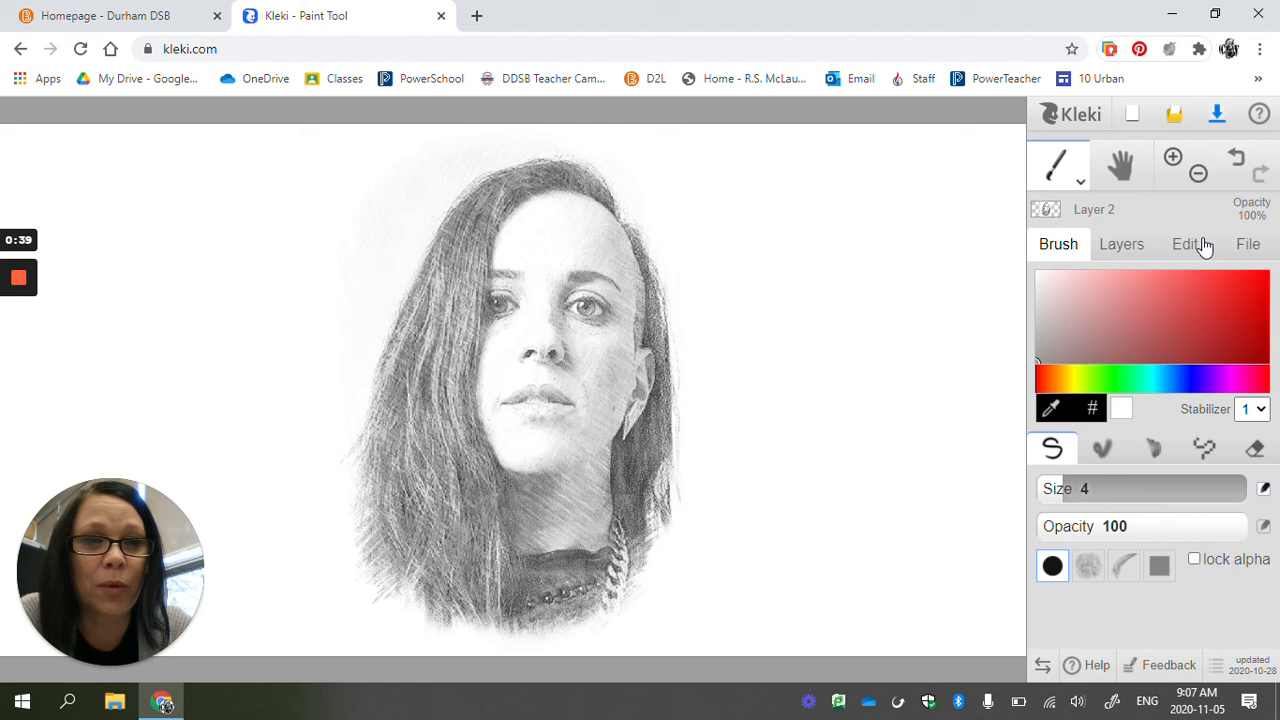
Step: Add an empty layer above the portrait layer and return to the brush settings with the face enlarged
{"action": "left_click", "coordinate": [1135, 242]}
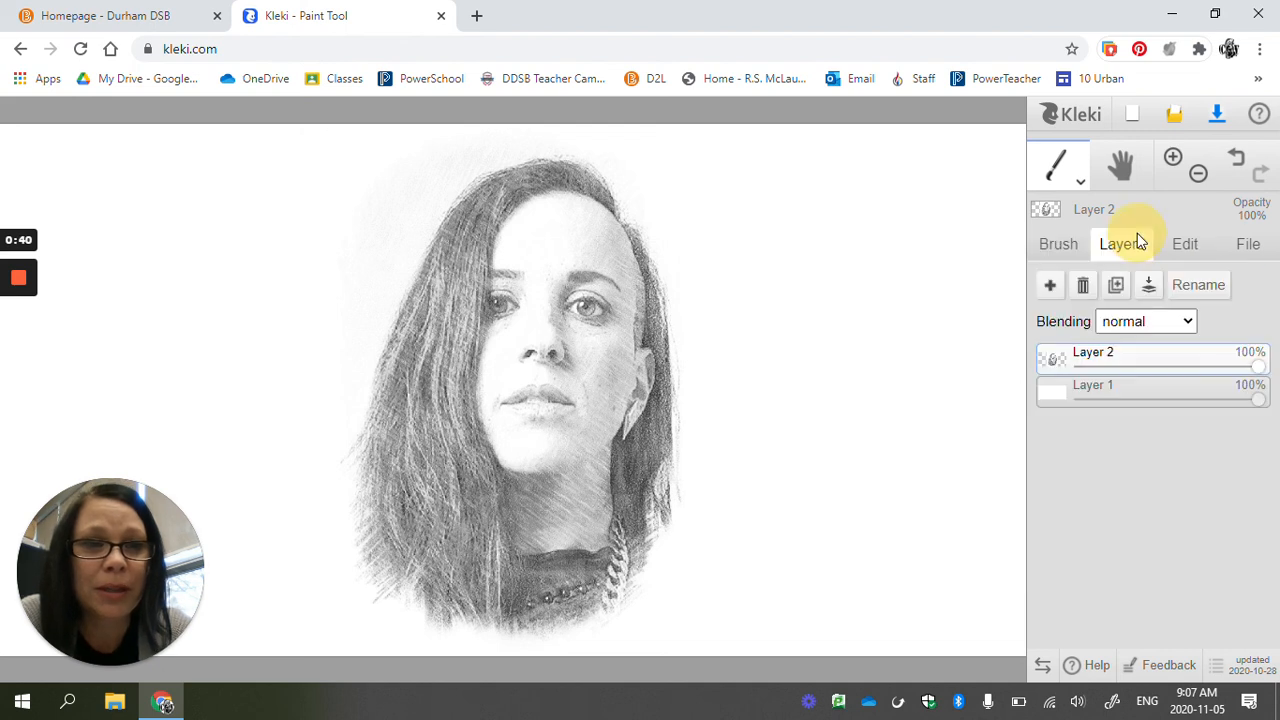
{"action": "left_click", "coordinate": [1050, 286]}
{"action": "mouse_move", "coordinate": [1056, 366]}
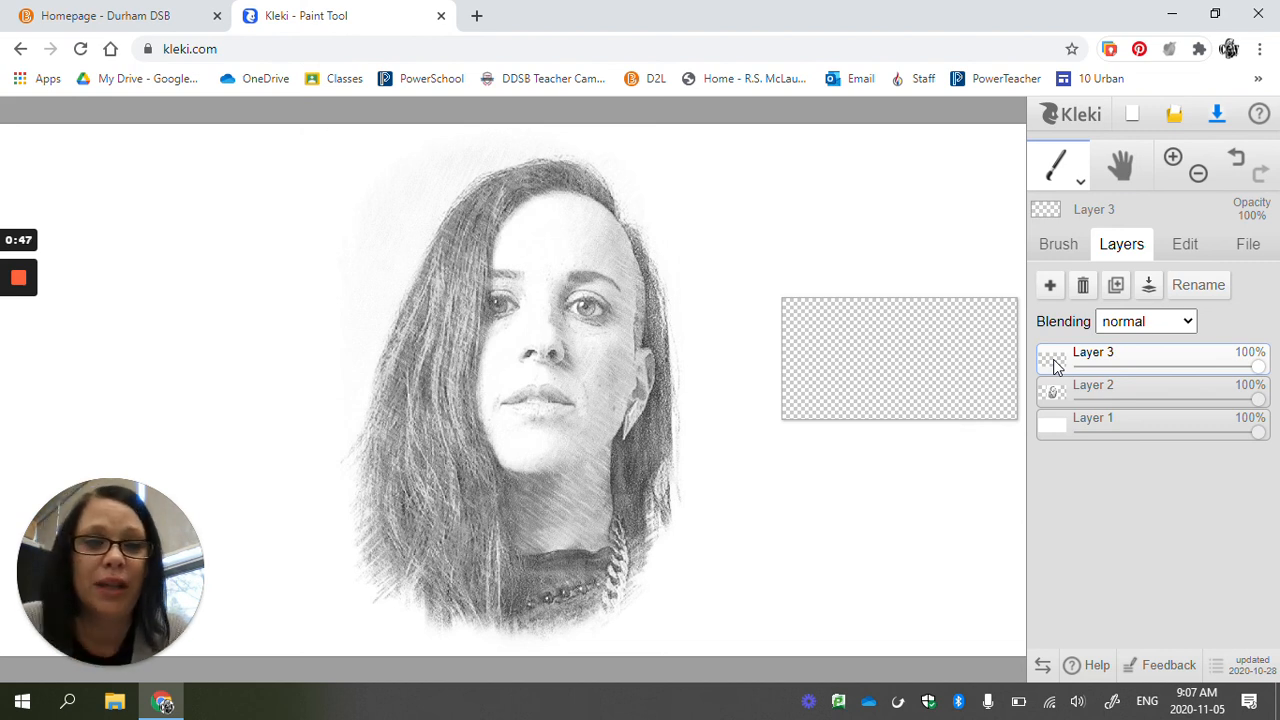
{"action": "mouse_move", "coordinate": [1057, 428]}
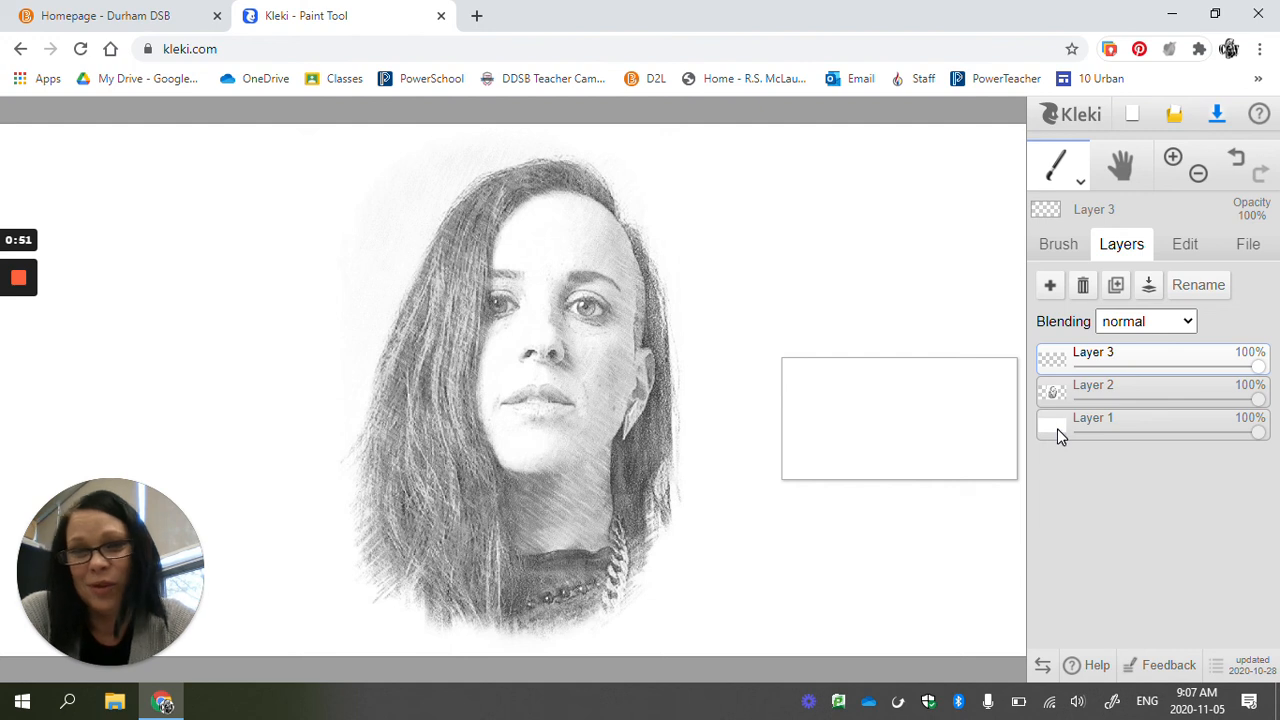
{"action": "left_click", "coordinate": [1045, 262]}
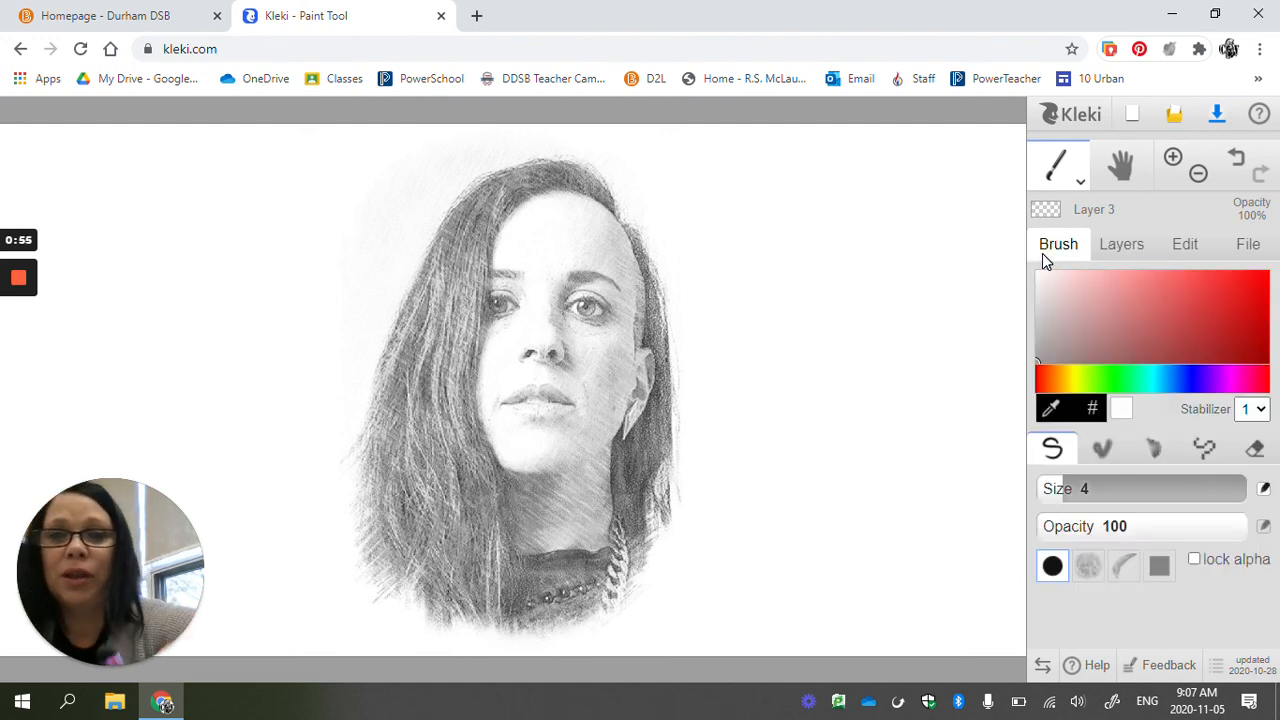
{"action": "scroll", "coordinate": [555, 262], "scroll_direction": "up", "scroll_amount": 3}
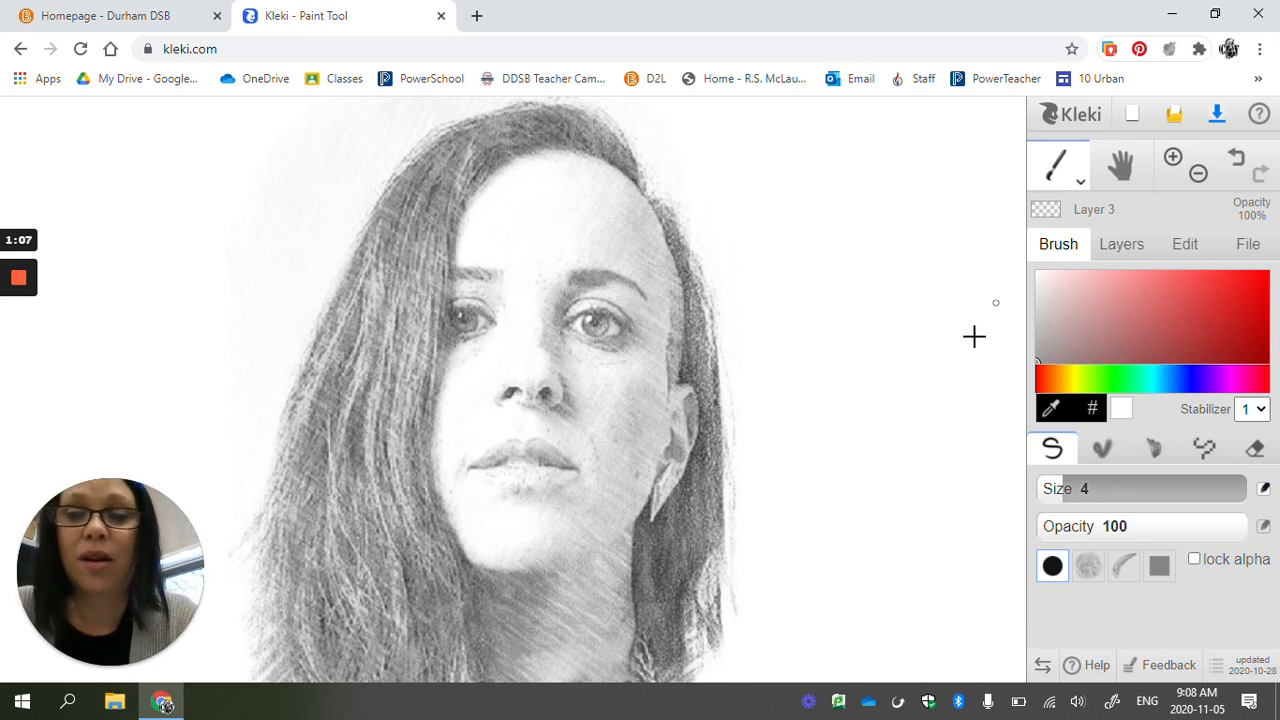
Step: View the colour wheel image U2_ADJ_02 (2).jpg from the Downloads folder as a colour reference, then close it
{"action": "left_click", "coordinate": [106, 706]}
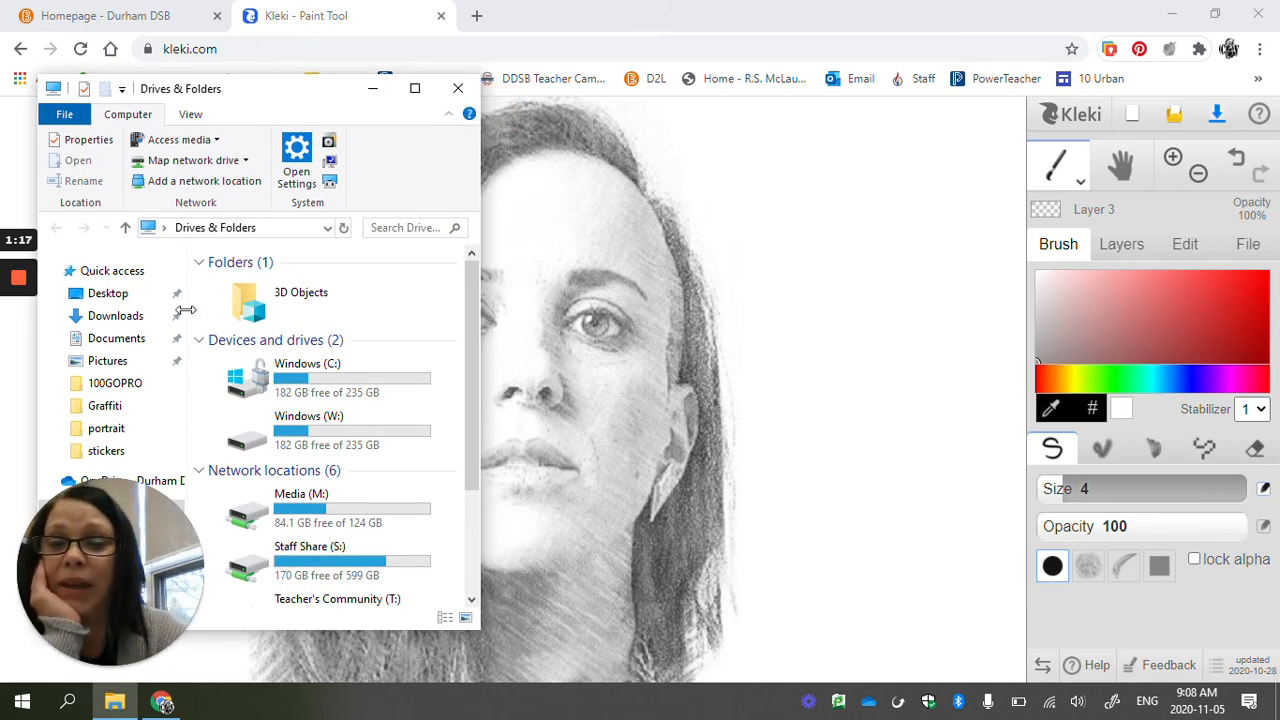
{"action": "left_click", "coordinate": [104, 316]}
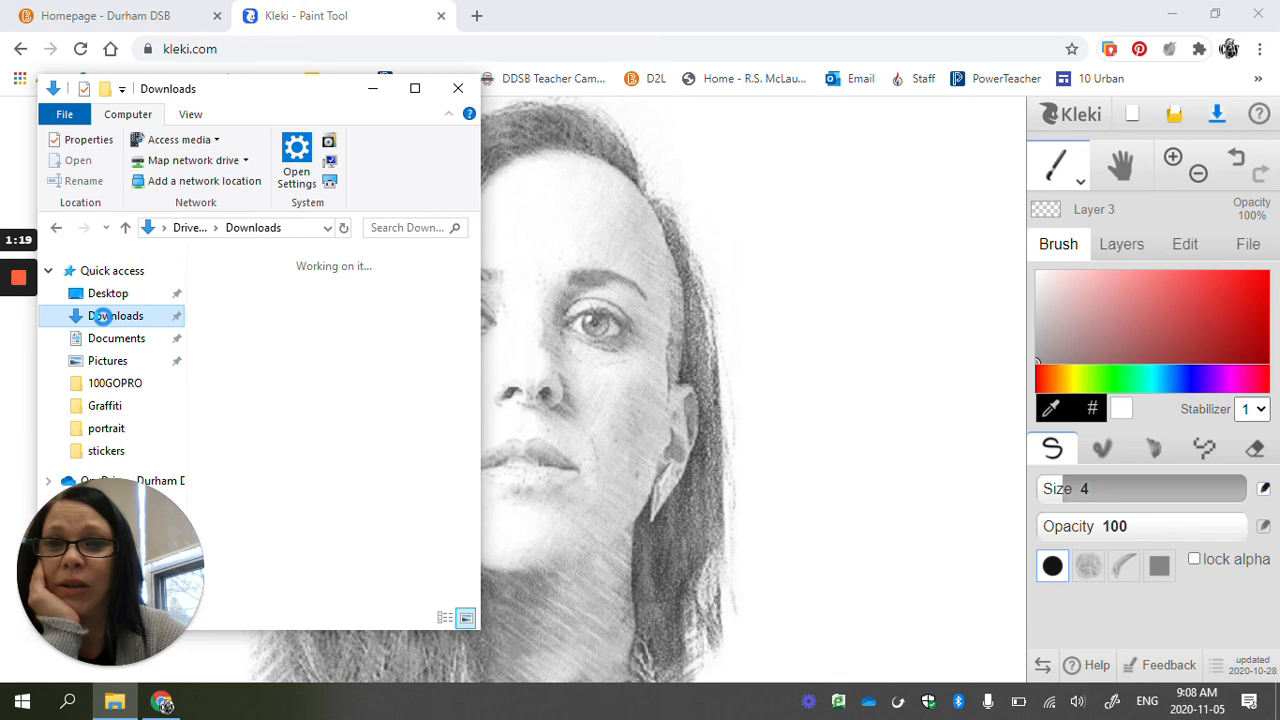
{"action": "scroll", "coordinate": [337, 376], "scroll_direction": "down", "scroll_amount": 2}
{"action": "scroll", "coordinate": [337, 376], "scroll_direction": "down", "scroll_amount": 6}
{"action": "scroll", "coordinate": [337, 376], "scroll_direction": "down", "scroll_amount": 6}
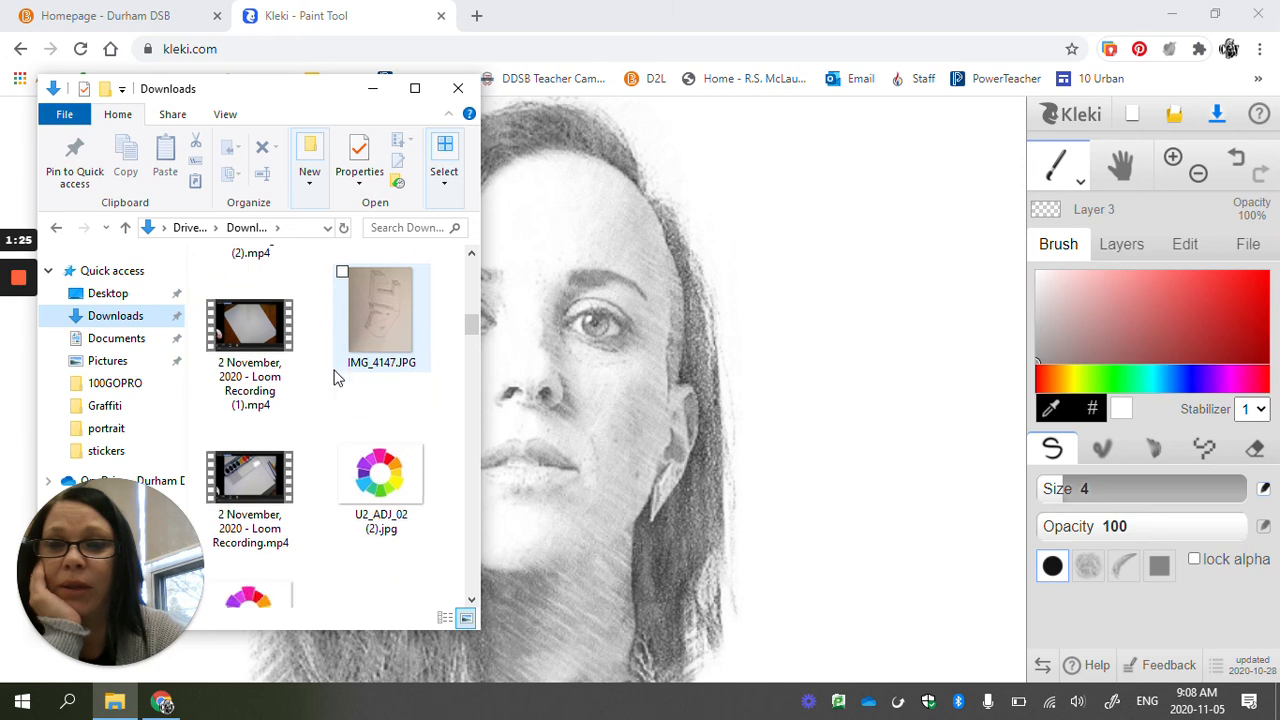
{"action": "left_click", "coordinate": [394, 517]}
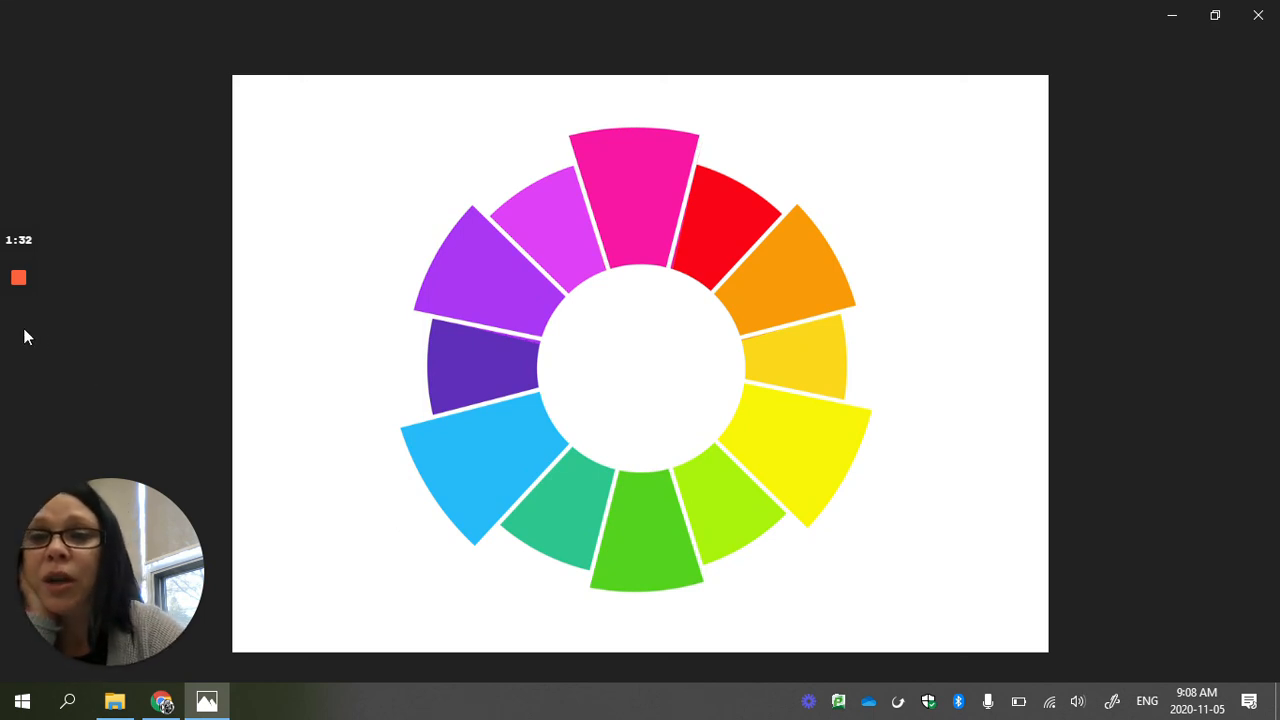
{"action": "mouse_move", "coordinate": [8, 337]}
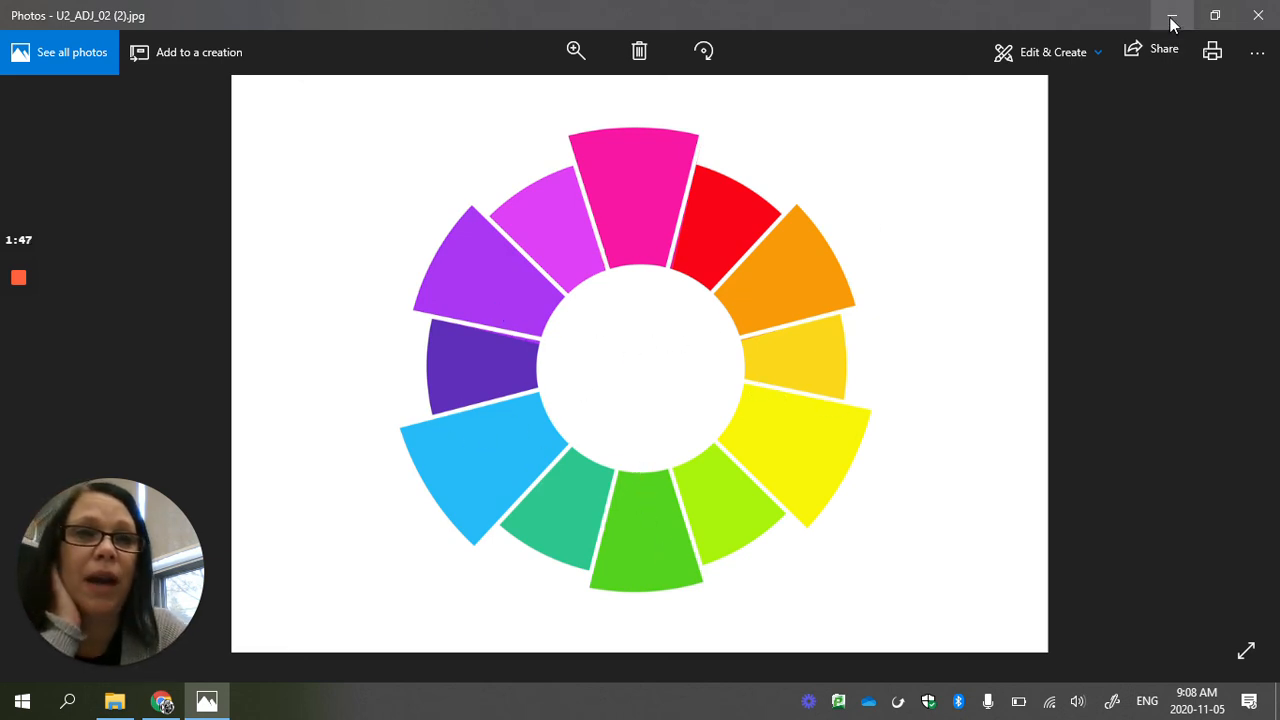
{"action": "left_click", "coordinate": [1252, 14]}
{"action": "left_click", "coordinate": [459, 89]}
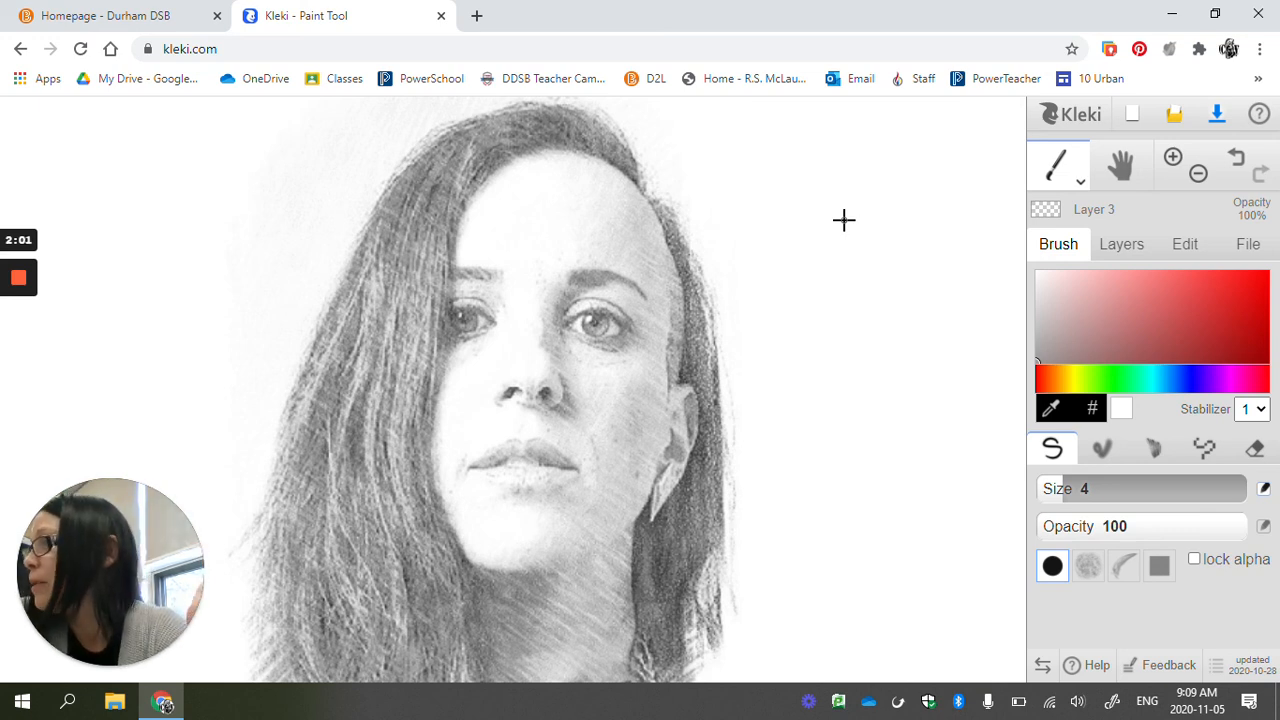
Step: Set the brush to opacity 1 and size 71 with a soft mint green colour
{"action": "left_click", "coordinate": [1132, 375]}
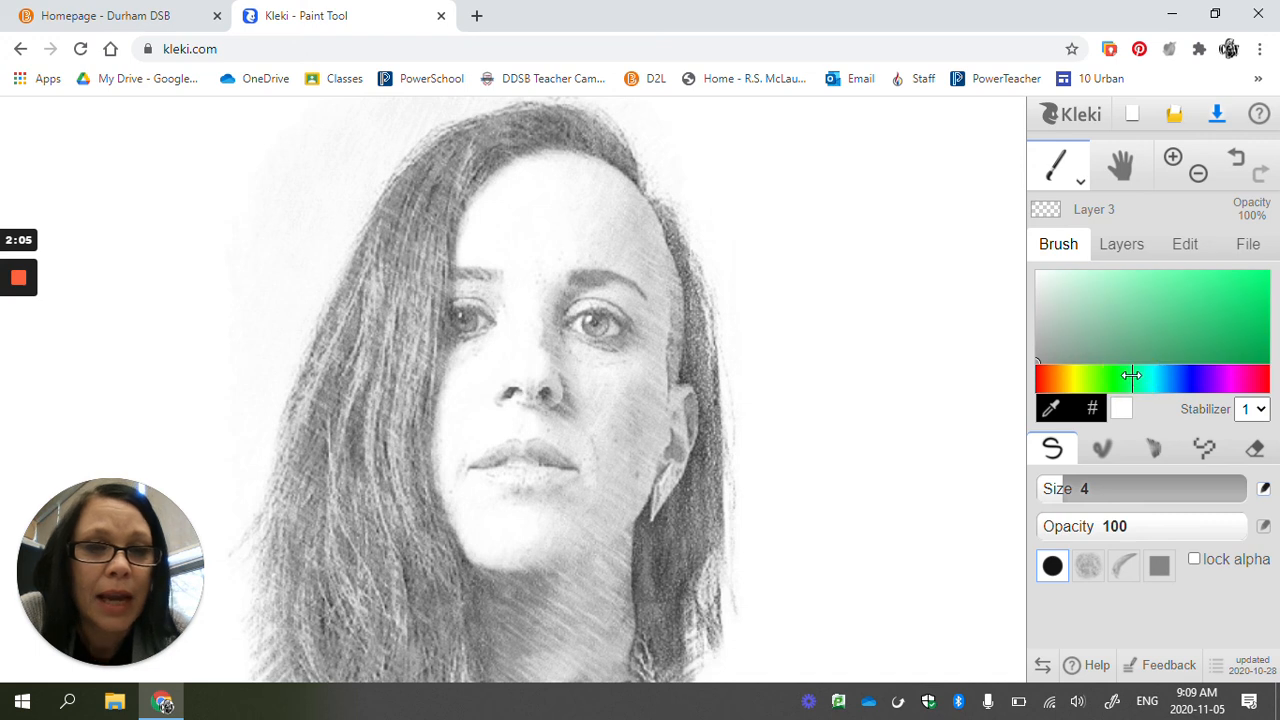
{"action": "left_click_drag", "start_coordinate": [1240, 525], "coordinate": [1041, 525]}
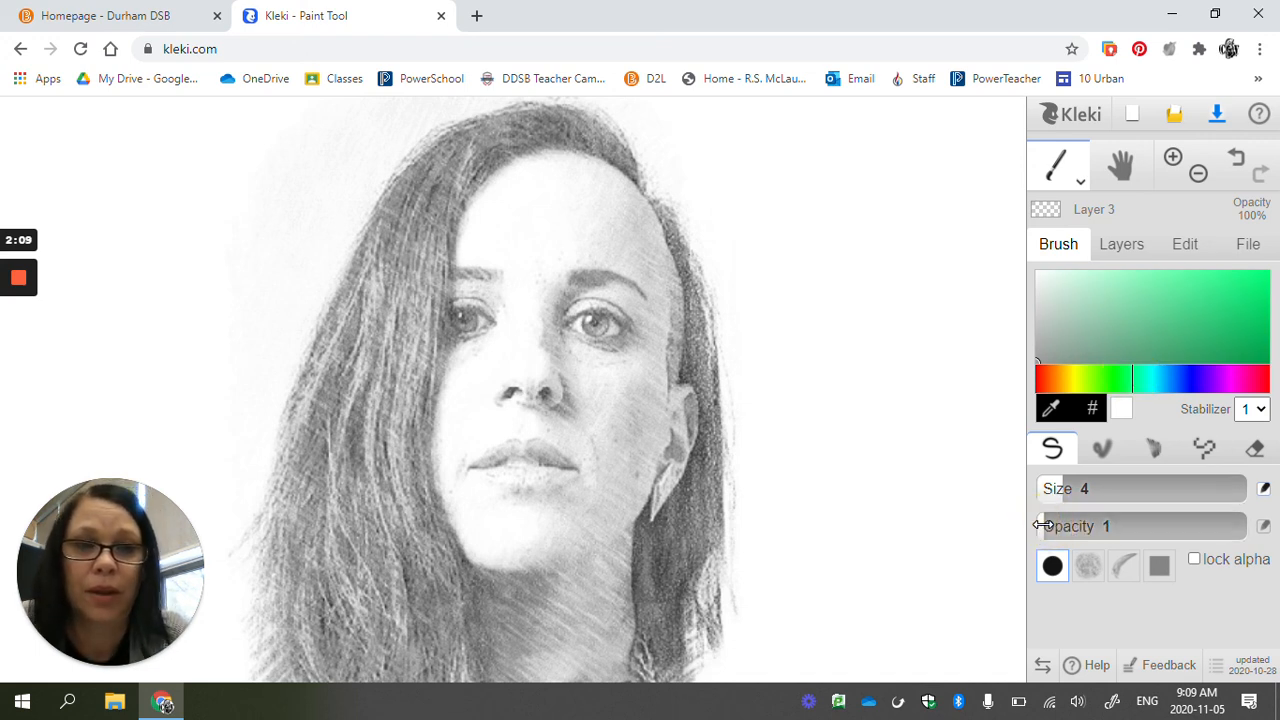
{"action": "left_click_drag", "start_coordinate": [1063, 489], "coordinate": [1160, 489]}
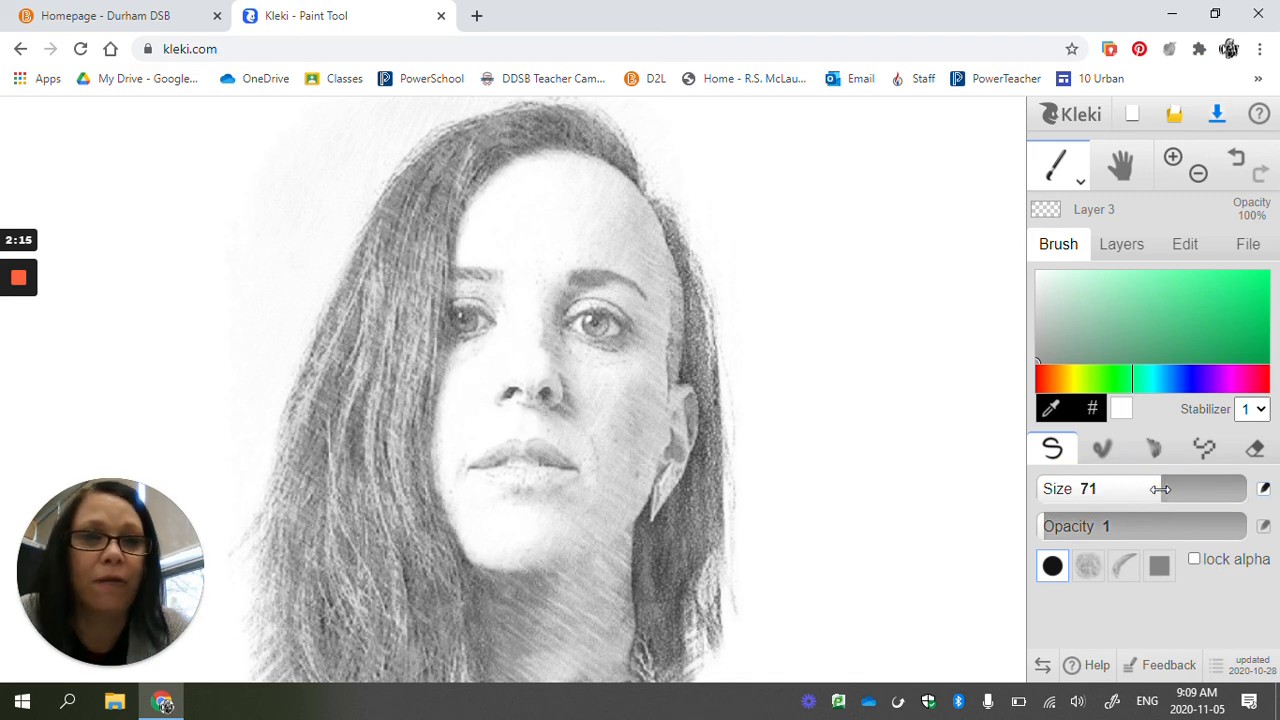
{"action": "left_click", "coordinate": [1150, 284]}
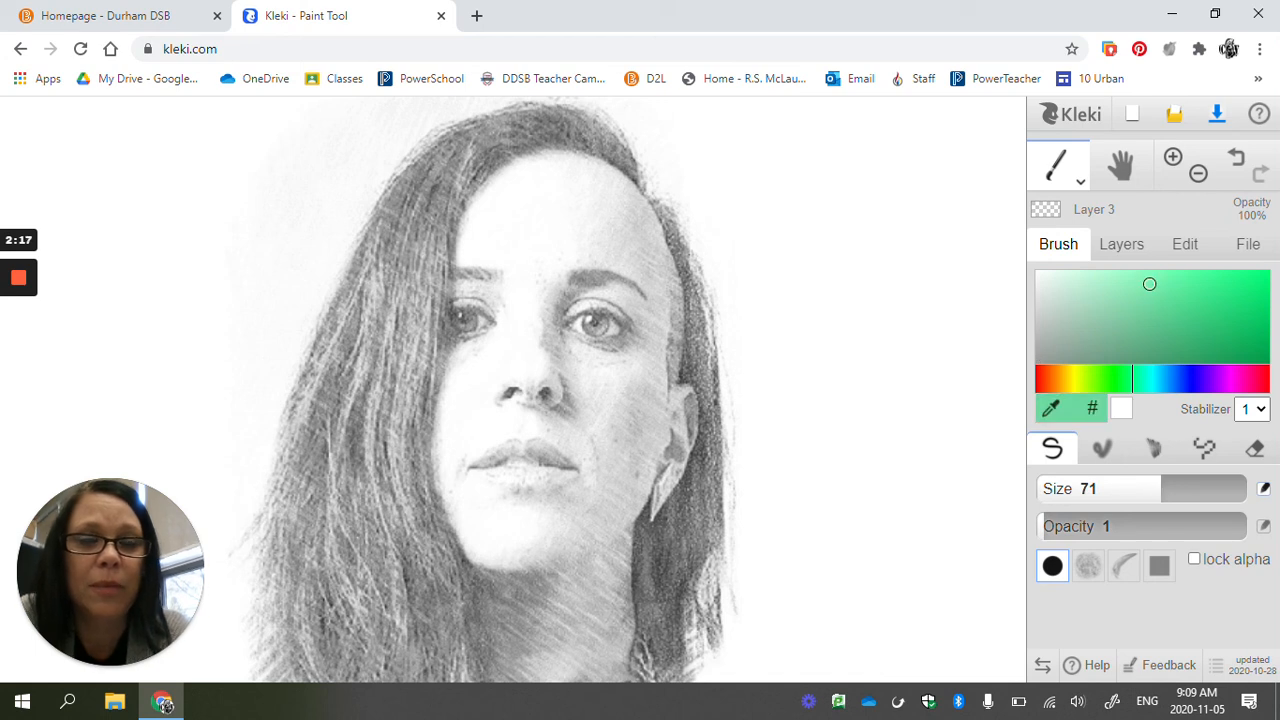
Step: Paint test swatches beside the portrait in mint green, a yellower light green and a more saturated green
{"action": "mouse_move", "coordinate": [906, 262]}
{"action": "left_mouse_down"}
{"action": "mouse_move", "coordinate": [908, 199]}
{"action": "mouse_move", "coordinate": [908, 235]}
{"action": "left_mouse_up"}
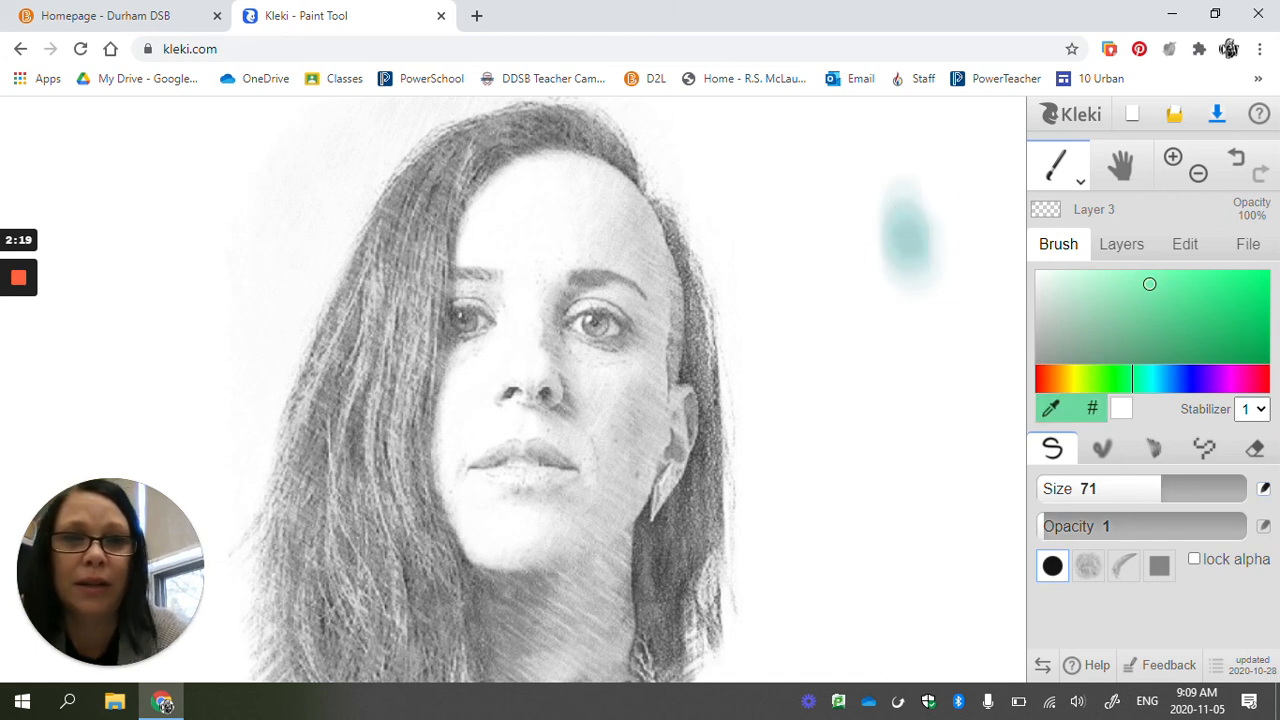
{"action": "left_click", "coordinate": [1118, 379]}
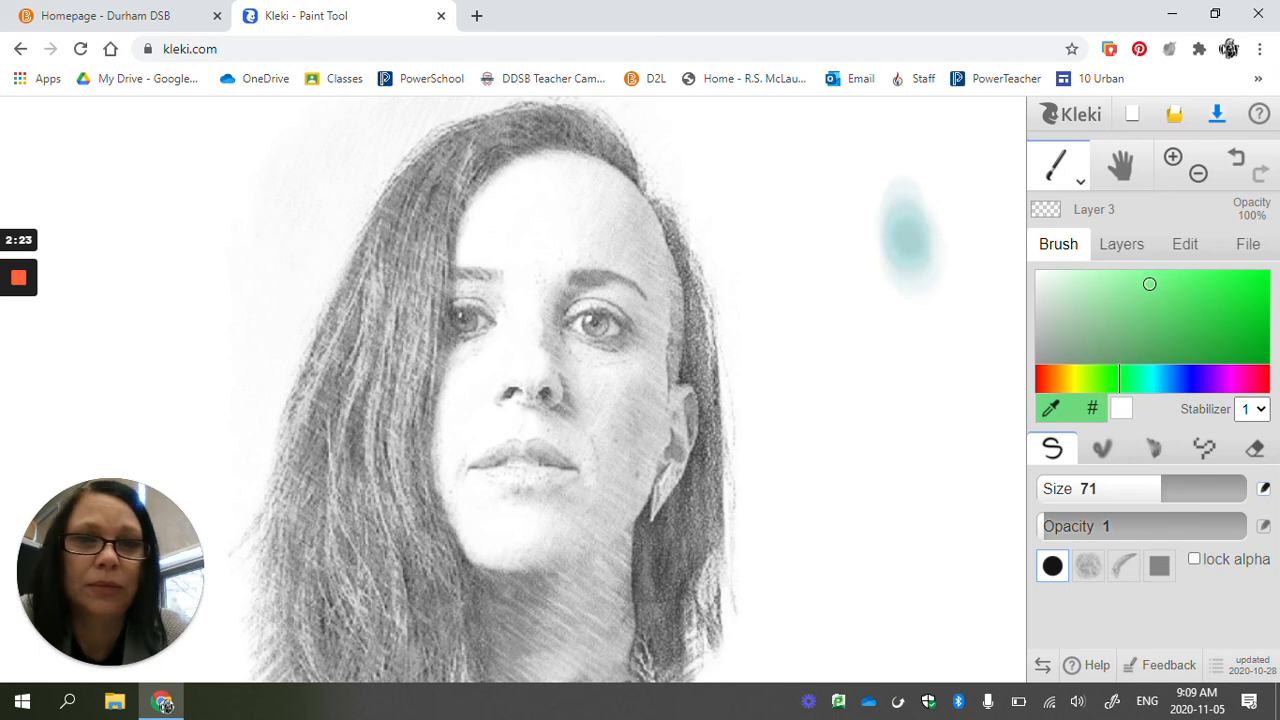
{"action": "left_click_drag", "start_coordinate": [946, 176], "coordinate": [952, 236]}
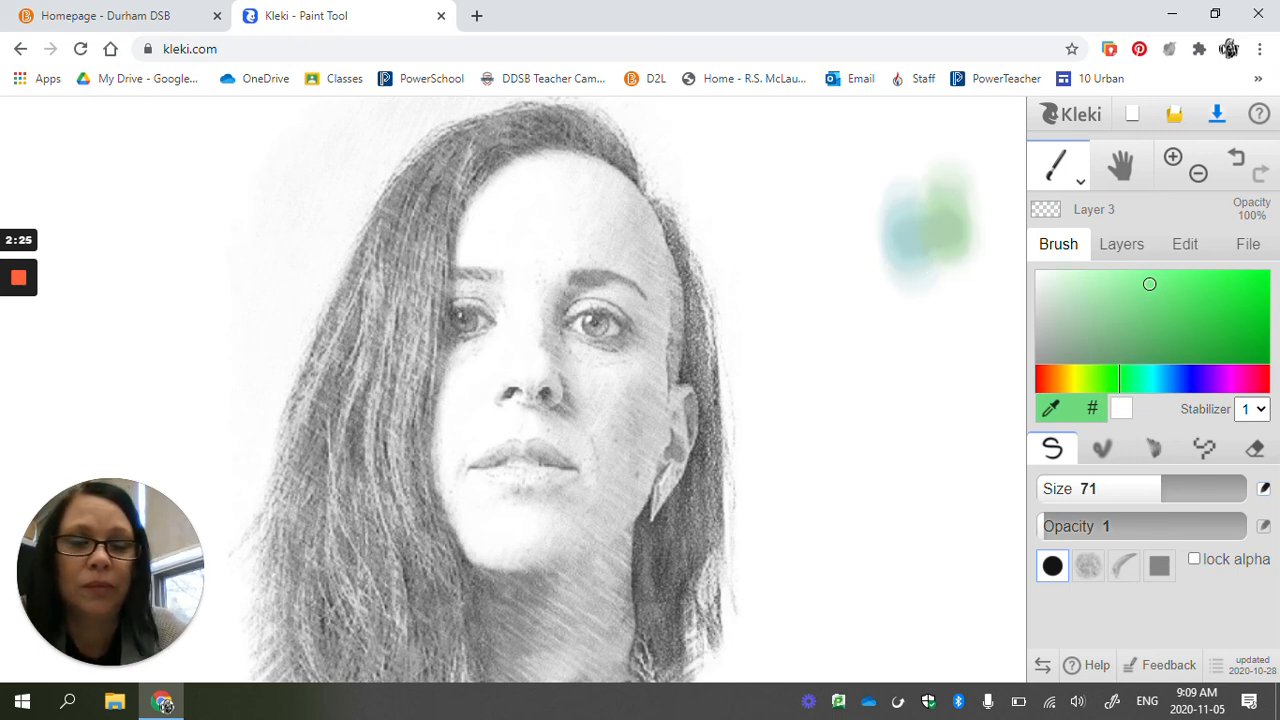
{"action": "left_click", "coordinate": [1195, 290]}
{"action": "mouse_move", "coordinate": [939, 330]}
{"action": "left_mouse_down"}
{"action": "mouse_move", "coordinate": [946, 398]}
{"action": "mouse_move", "coordinate": [944, 375]}
{"action": "left_mouse_up"}
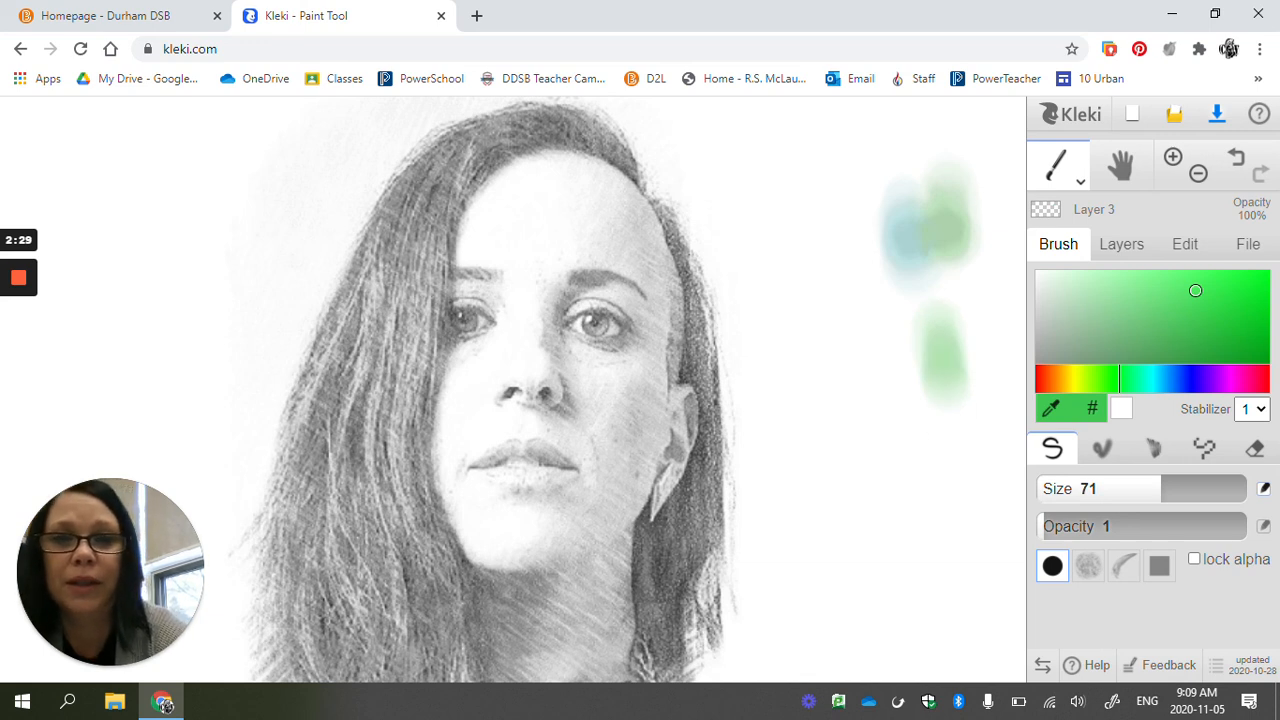
Step: Paint translucent green over the shadows of the nose, eye sockets, forehead and lips
{"action": "mouse_move", "coordinate": [535, 300]}
{"action": "left_mouse_down"}
{"action": "mouse_move", "coordinate": [538, 356]}
{"action": "mouse_move", "coordinate": [548, 304]}
{"action": "left_mouse_up"}
{"action": "mouse_move", "coordinate": [555, 398]}
{"action": "left_mouse_down"}
{"action": "mouse_move", "coordinate": [512, 428]}
{"action": "mouse_move", "coordinate": [486, 428]}
{"action": "left_mouse_up"}
{"action": "mouse_move", "coordinate": [550, 305]}
{"action": "left_mouse_down"}
{"action": "mouse_move", "coordinate": [590, 273]}
{"action": "mouse_move", "coordinate": [650, 285]}
{"action": "mouse_move", "coordinate": [614, 195]}
{"action": "mouse_move", "coordinate": [618, 245]}
{"action": "left_mouse_up"}
{"action": "left_click_drag", "start_coordinate": [583, 180], "coordinate": [530, 180]}
{"action": "left_click_drag", "start_coordinate": [499, 299], "coordinate": [471, 314]}
{"action": "mouse_move", "coordinate": [515, 432]}
{"action": "left_mouse_down"}
{"action": "mouse_move", "coordinate": [482, 466]}
{"action": "mouse_move", "coordinate": [505, 494]}
{"action": "left_mouse_up"}
{"action": "mouse_move", "coordinate": [540, 426]}
{"action": "left_mouse_down"}
{"action": "mouse_move", "coordinate": [508, 372]}
{"action": "mouse_move", "coordinate": [526, 388]}
{"action": "left_mouse_up"}
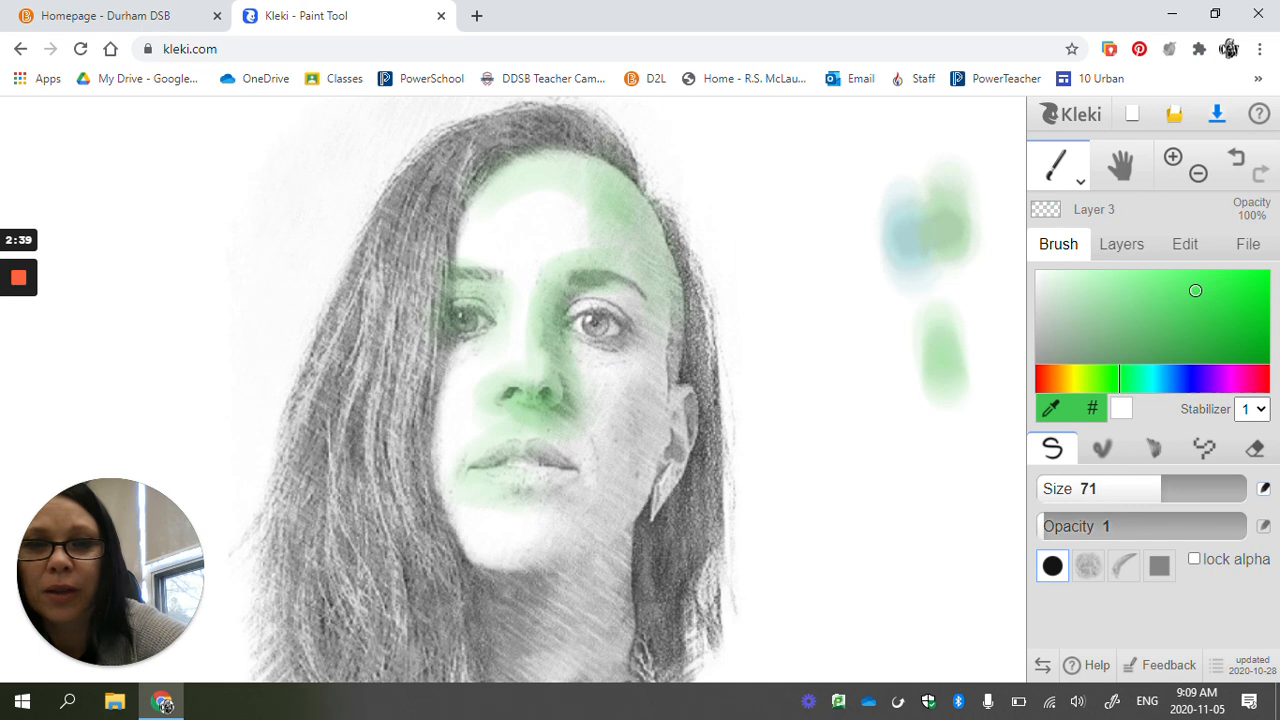
Step: Extend the translucent green shading over the chin, jaw, shaded cheek and neck
{"action": "left_click_drag", "start_coordinate": [486, 556], "coordinate": [598, 538]}
{"action": "left_click_drag", "start_coordinate": [519, 485], "coordinate": [629, 497]}
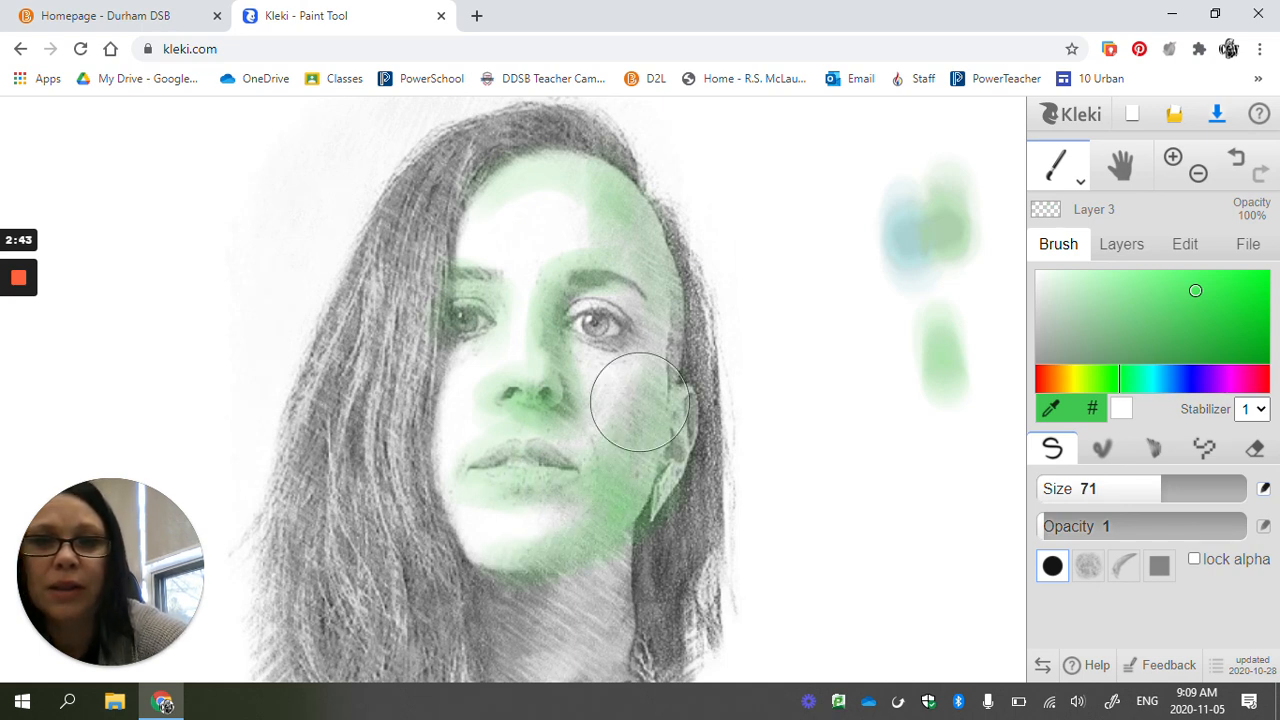
{"action": "left_click_drag", "start_coordinate": [610, 343], "coordinate": [589, 306]}
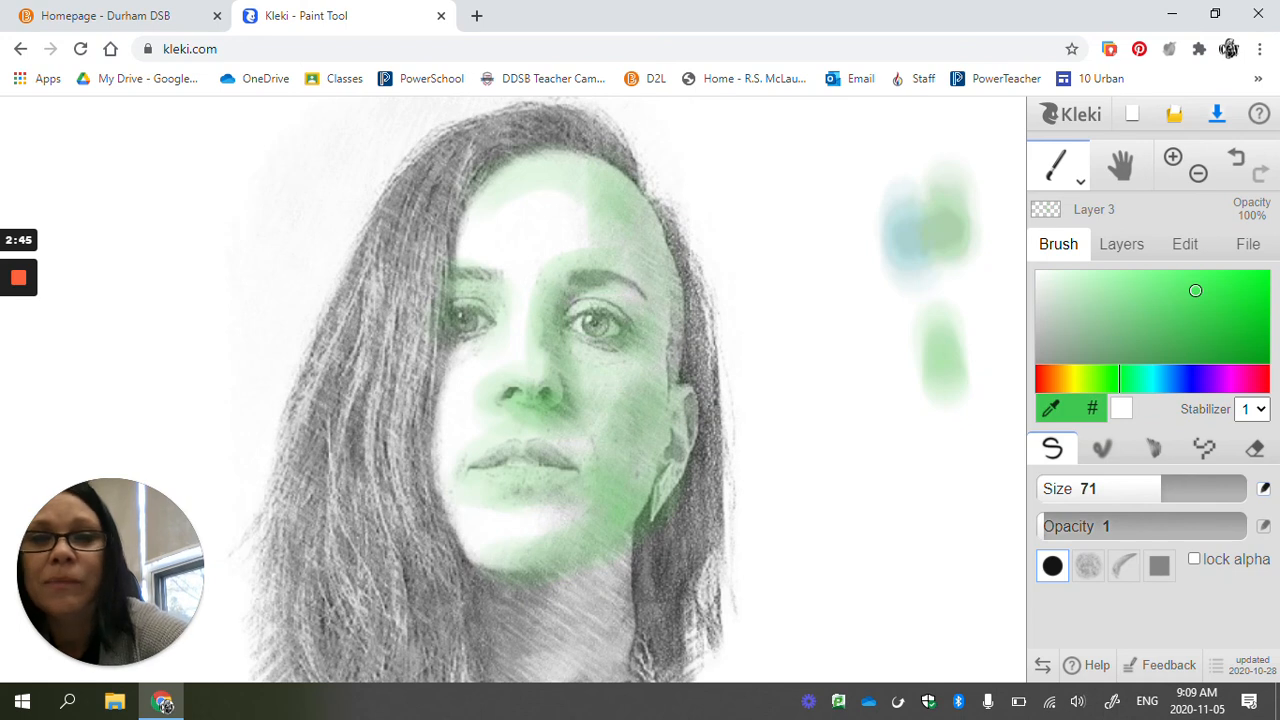
{"action": "mouse_move", "coordinate": [510, 565]}
{"action": "left_mouse_down"}
{"action": "mouse_move", "coordinate": [500, 610]}
{"action": "mouse_move", "coordinate": [542, 645]}
{"action": "left_mouse_up"}
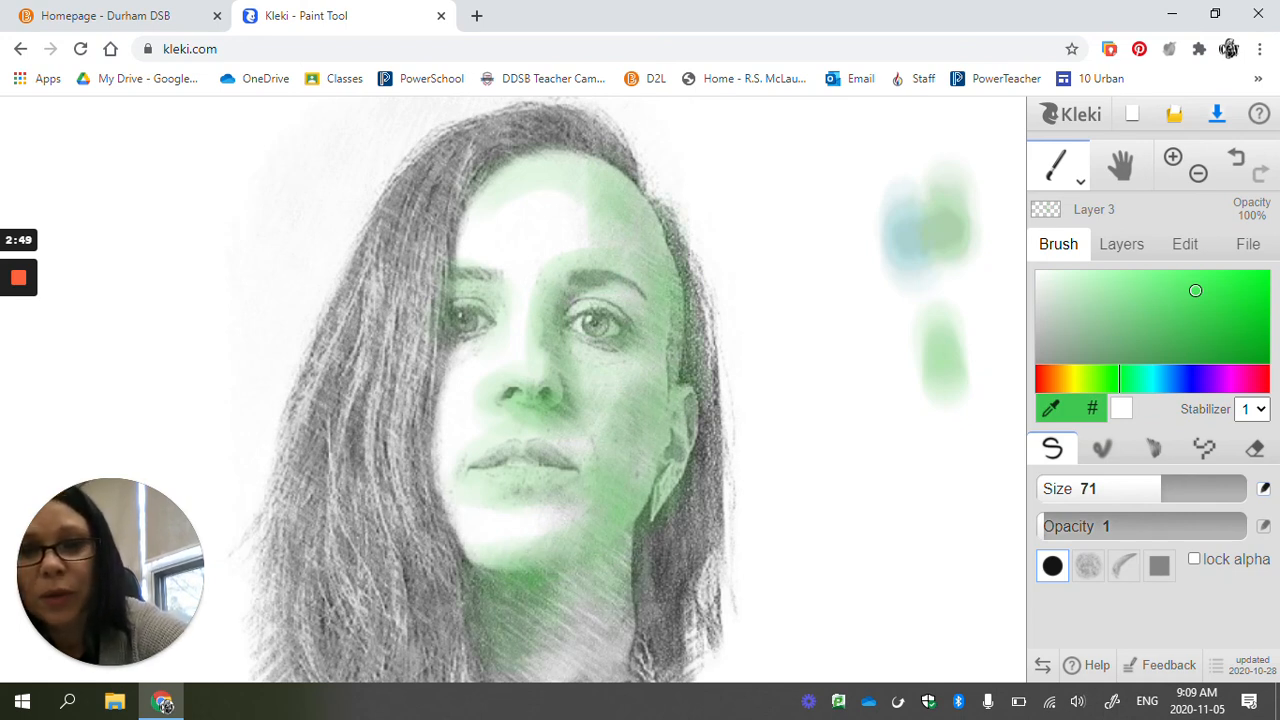
Step: Brush translucent green over the hair on both sides of the face, from the crown downward
{"action": "mouse_move", "coordinate": [469, 164]}
{"action": "left_mouse_down"}
{"action": "mouse_move", "coordinate": [600, 136]}
{"action": "mouse_move", "coordinate": [418, 303]}
{"action": "mouse_move", "coordinate": [406, 450]}
{"action": "left_mouse_up"}
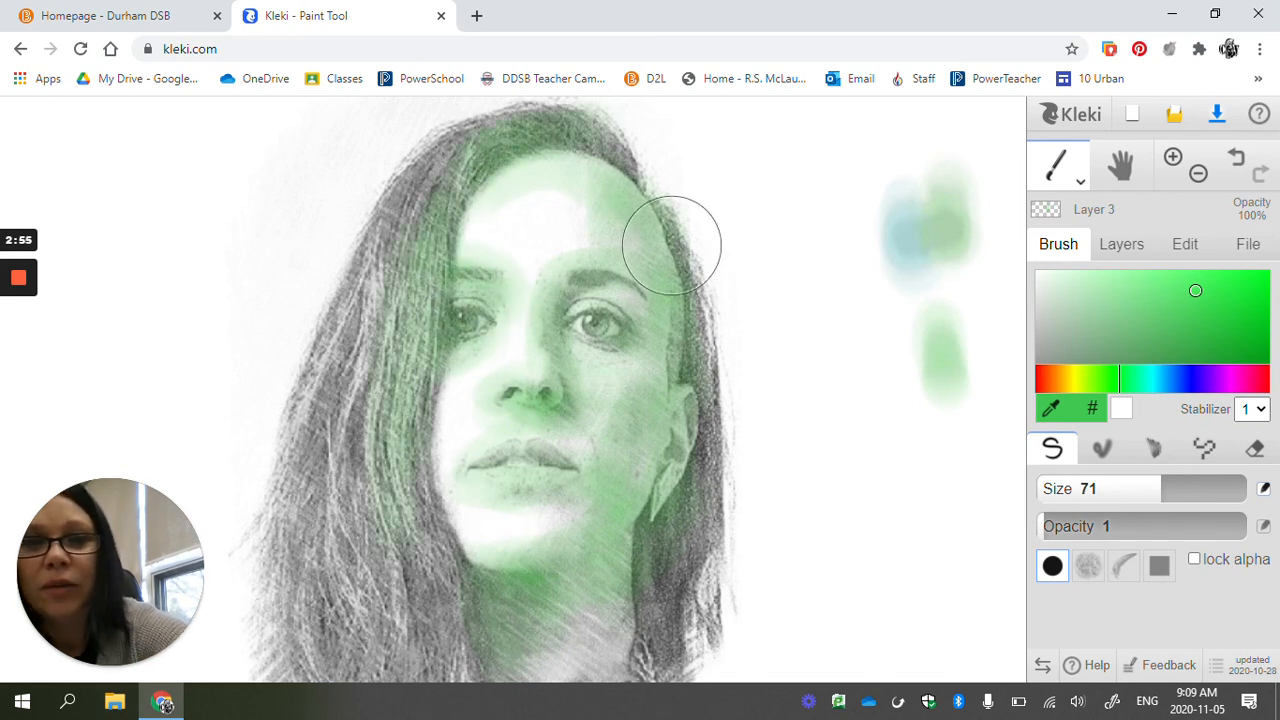
{"action": "mouse_move", "coordinate": [672, 245]}
{"action": "left_mouse_down"}
{"action": "mouse_move", "coordinate": [709, 365]}
{"action": "mouse_move", "coordinate": [680, 560]}
{"action": "mouse_move", "coordinate": [660, 585]}
{"action": "left_mouse_up"}
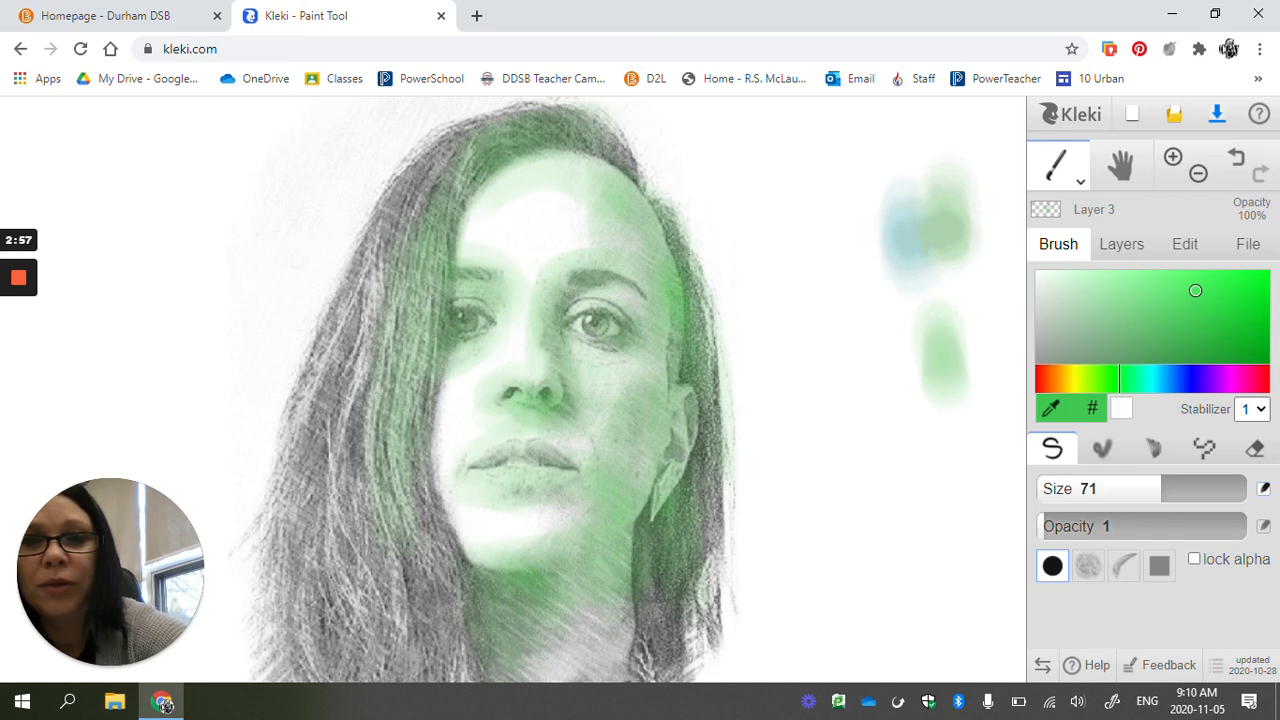
{"action": "mouse_move", "coordinate": [480, 130]}
{"action": "left_mouse_down"}
{"action": "mouse_move", "coordinate": [583, 118]}
{"action": "mouse_move", "coordinate": [350, 300]}
{"action": "left_mouse_up"}
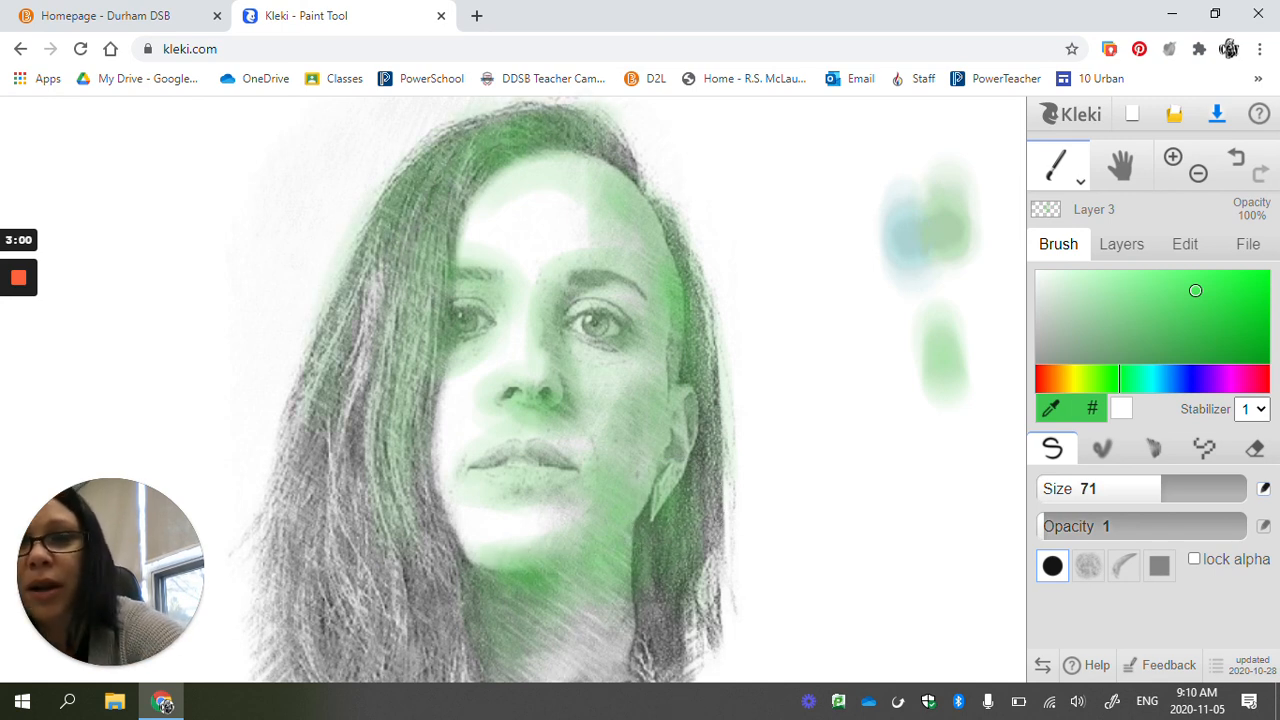
{"action": "mouse_move", "coordinate": [430, 360]}
{"action": "left_mouse_down"}
{"action": "mouse_move", "coordinate": [459, 591]}
{"action": "mouse_move", "coordinate": [420, 465]}
{"action": "mouse_move", "coordinate": [444, 545]}
{"action": "mouse_move", "coordinate": [342, 469]}
{"action": "left_mouse_up"}
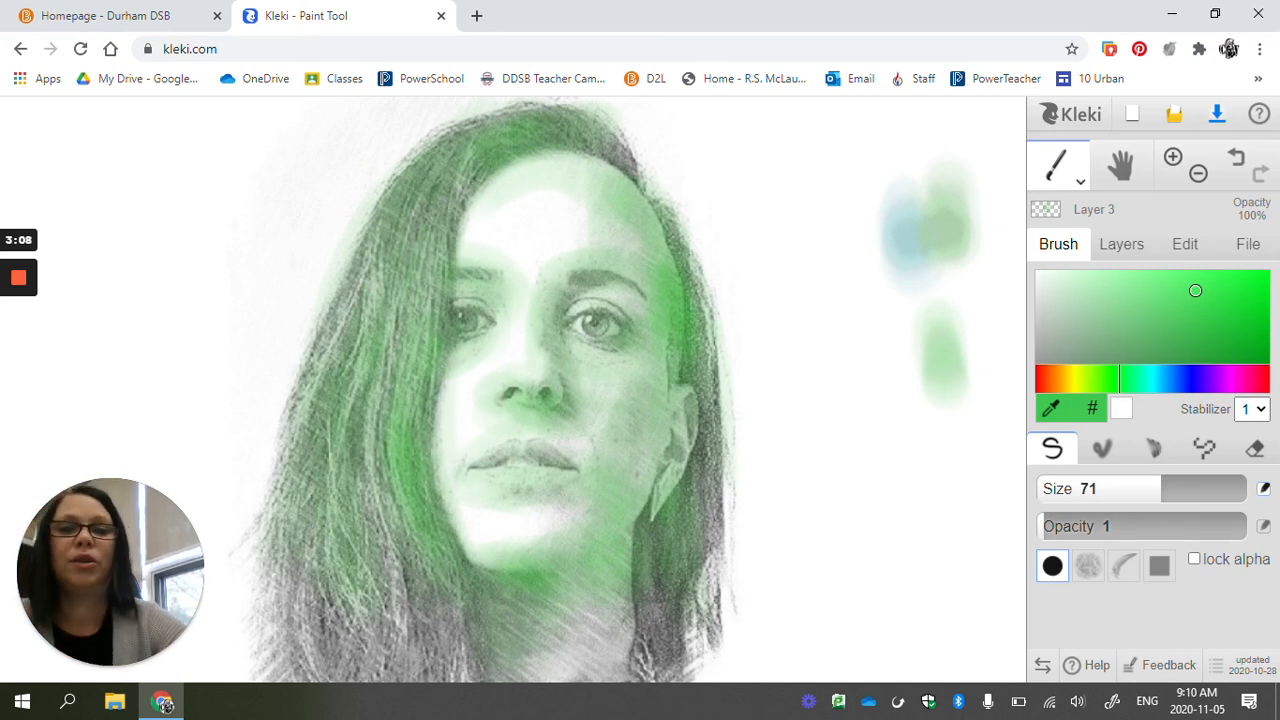
Step: Layer more green over the nose and cheek shadows and build up a dense green swatch beside the portrait
{"action": "mouse_move", "coordinate": [541, 436]}
{"action": "left_mouse_down"}
{"action": "mouse_move", "coordinate": [578, 448]}
{"action": "mouse_move", "coordinate": [543, 470]}
{"action": "mouse_move", "coordinate": [597, 480]}
{"action": "mouse_move", "coordinate": [602, 400]}
{"action": "left_mouse_up"}
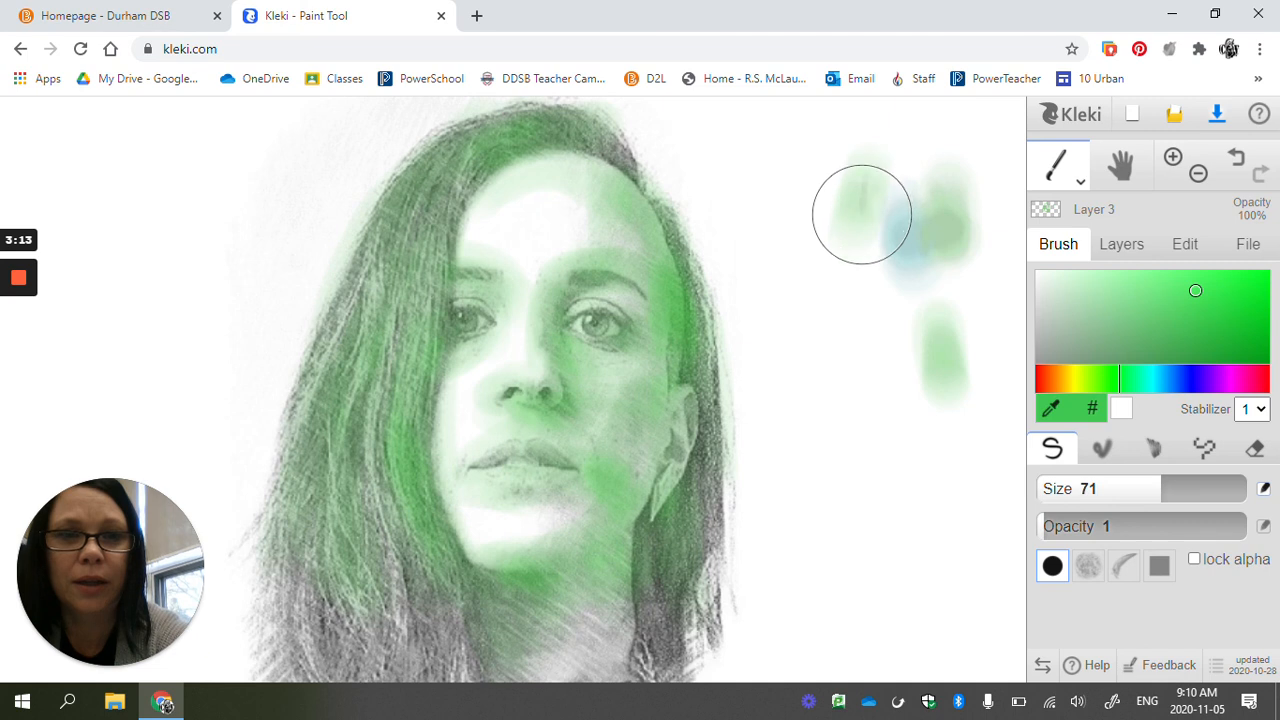
{"action": "left_click_drag", "start_coordinate": [843, 211], "coordinate": [862, 167]}
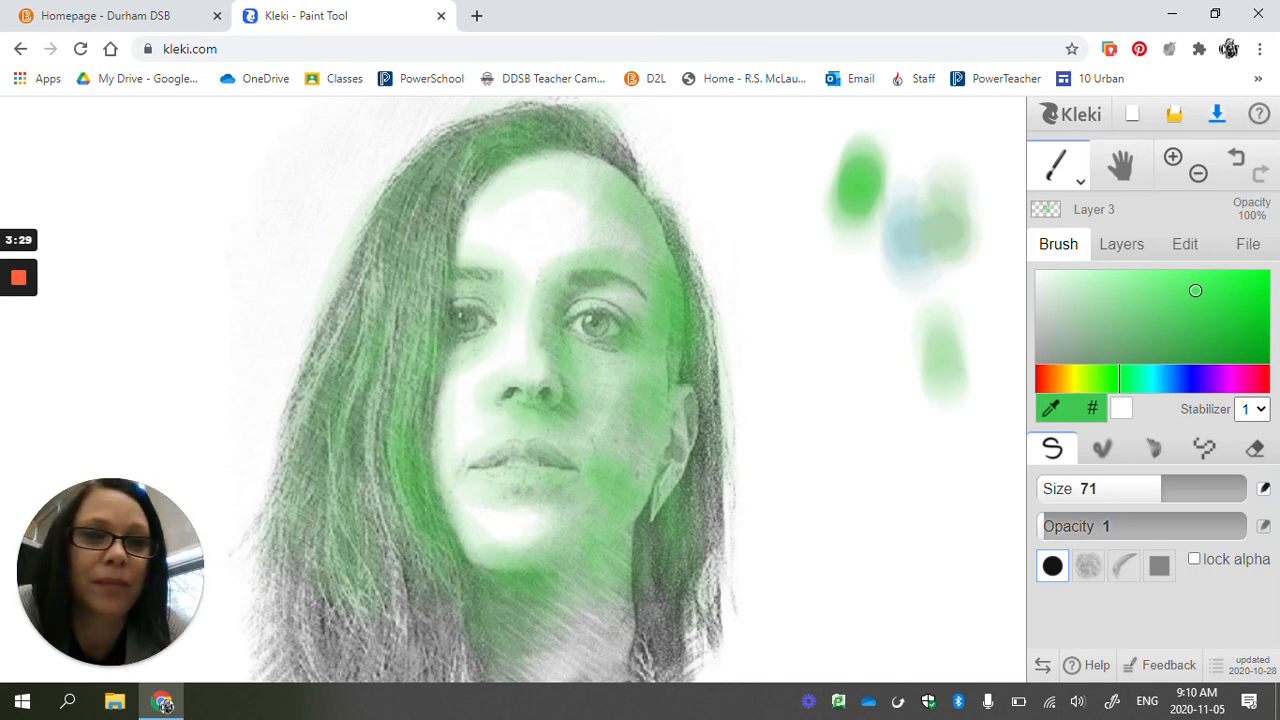
Step: Switch the brush colour to a light red and paint a test swatch beside the green ones
{"action": "left_click", "coordinate": [1043, 377]}
{"action": "left_click", "coordinate": [1219, 281]}
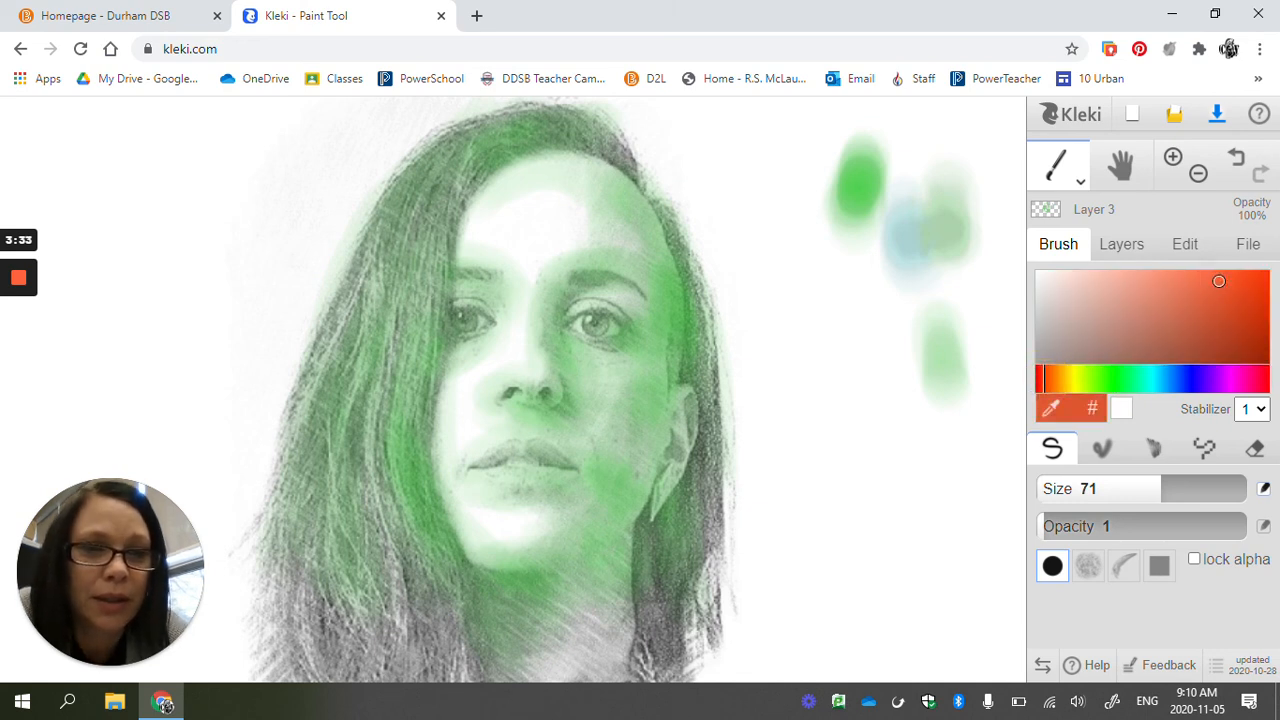
{"action": "left_click", "coordinate": [1040, 378]}
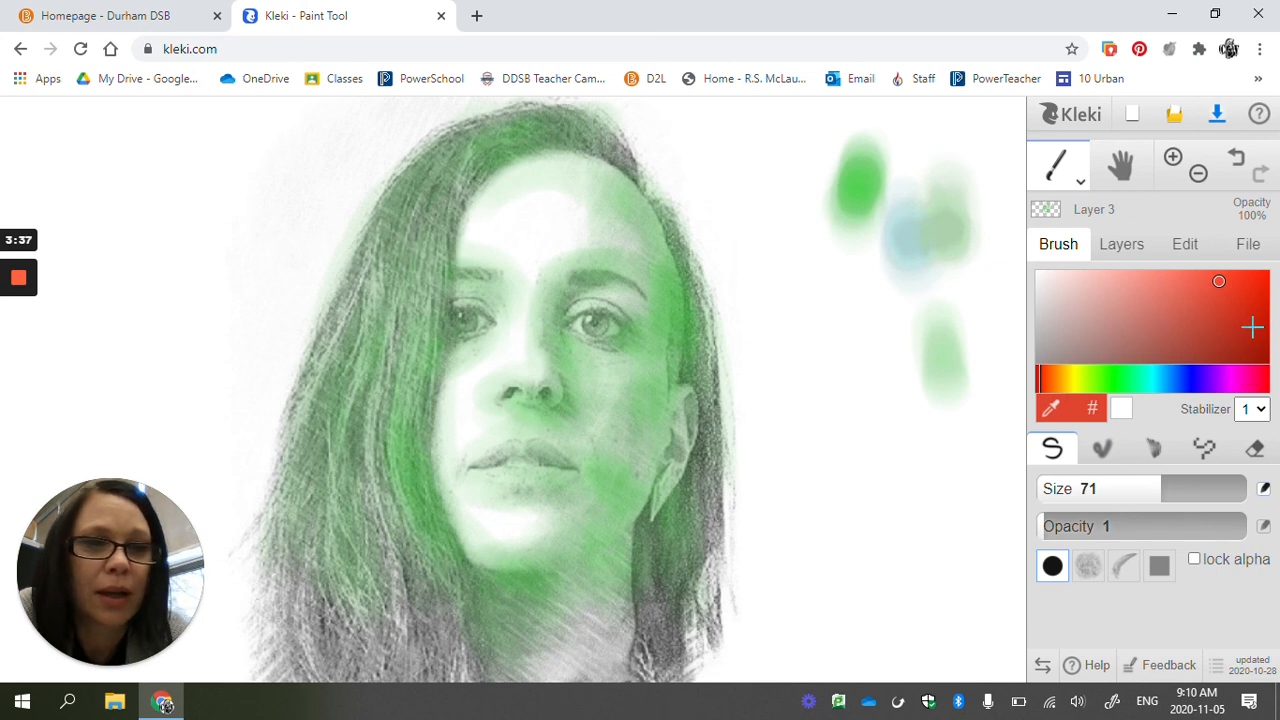
{"action": "left_click", "coordinate": [1190, 277]}
{"action": "left_click_drag", "start_coordinate": [970, 290], "coordinate": [988, 395]}
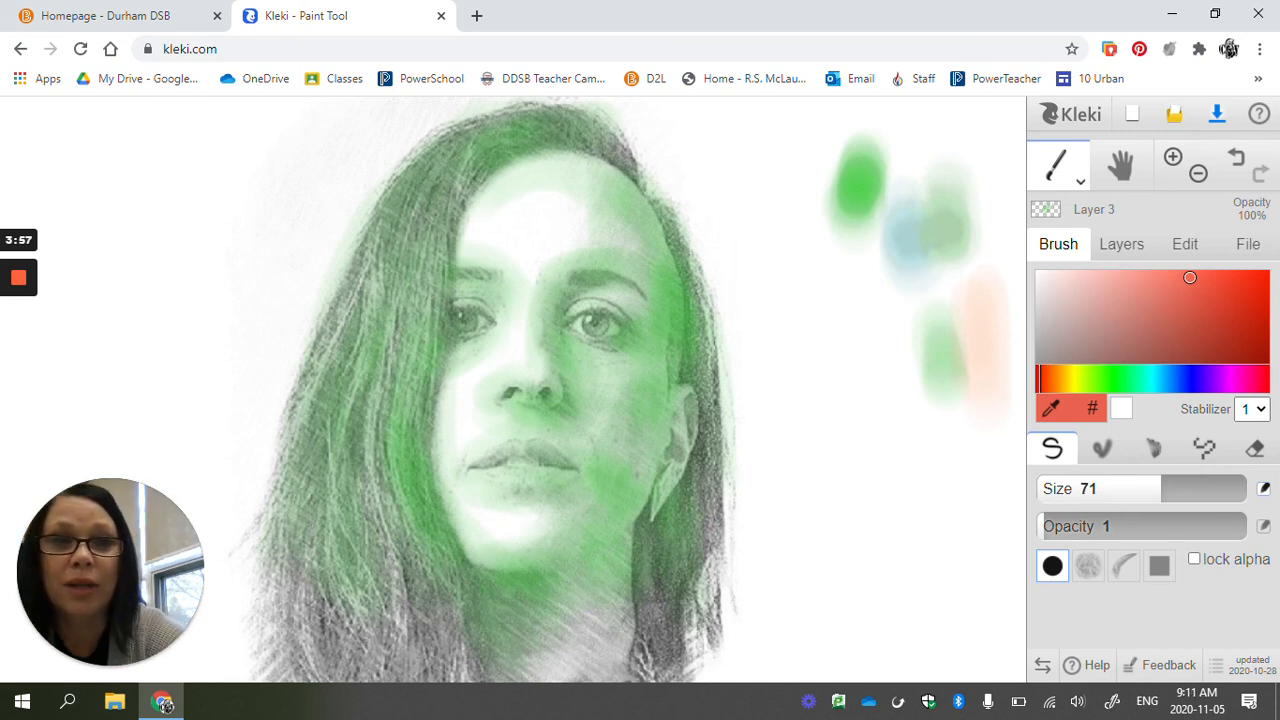
Step: Brush translucent light red over the forehead, brow, temple and eye socket on the shaded side of the face
{"action": "left_click_drag", "start_coordinate": [576, 180], "coordinate": [574, 208]}
{"action": "left_click_drag", "start_coordinate": [536, 264], "coordinate": [624, 238]}
{"action": "mouse_move", "coordinate": [600, 172]}
{"action": "left_mouse_down"}
{"action": "mouse_move", "coordinate": [572, 224]}
{"action": "mouse_move", "coordinate": [604, 196]}
{"action": "mouse_move", "coordinate": [672, 300]}
{"action": "left_mouse_up"}
{"action": "left_click_drag", "start_coordinate": [578, 334], "coordinate": [624, 292]}
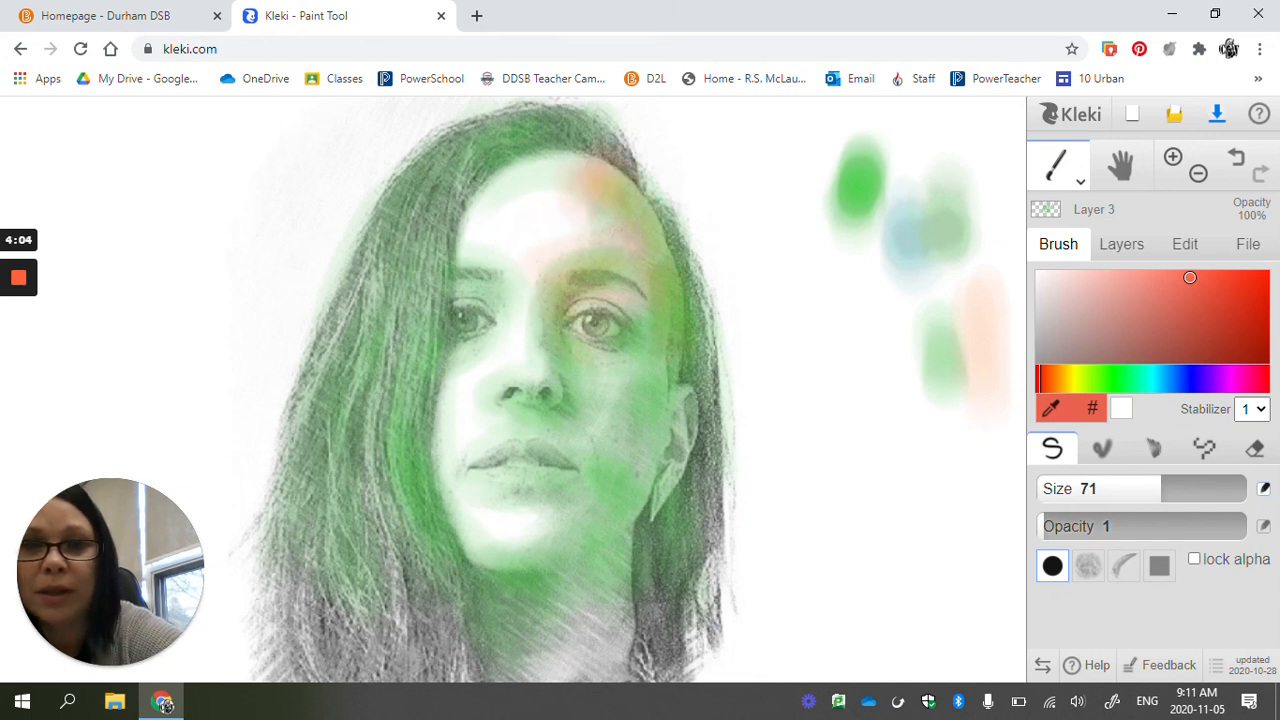
{"action": "left_click_drag", "start_coordinate": [609, 384], "coordinate": [612, 390]}
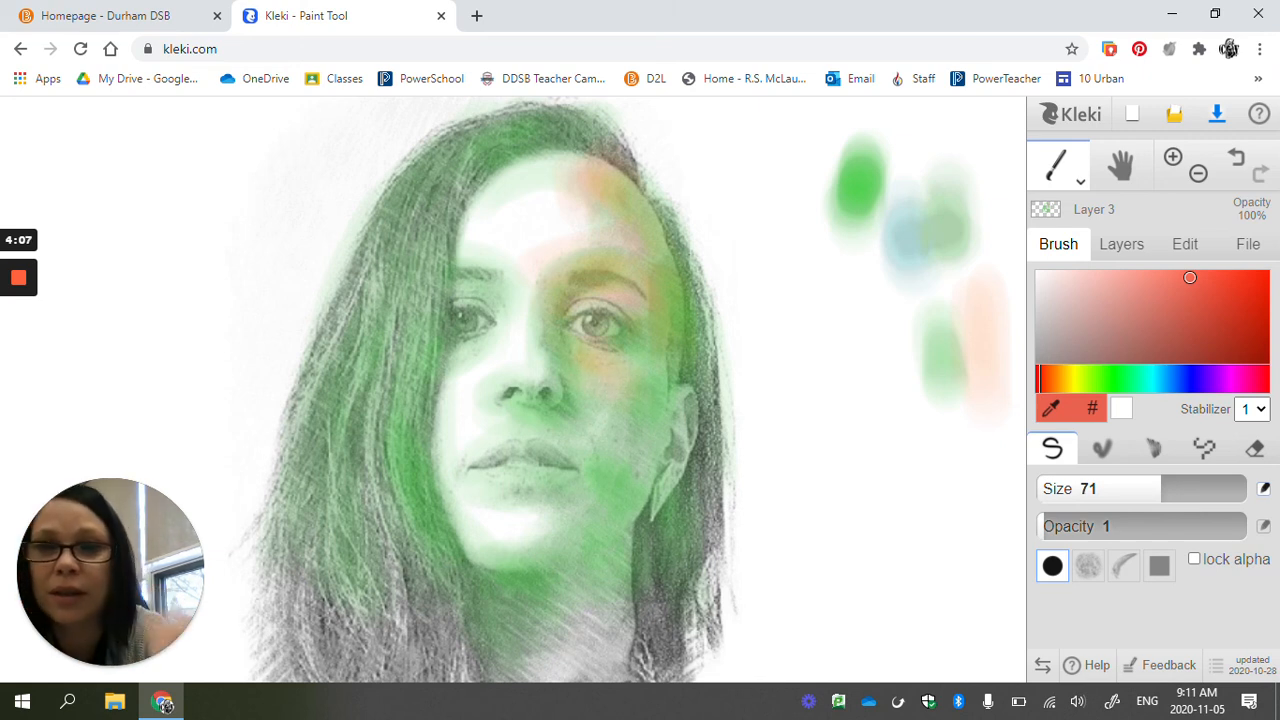
Step: Add translucent light red to the lit side of the forehead, the nose, chin and both cheeks
{"action": "left_click_drag", "start_coordinate": [496, 245], "coordinate": [501, 190]}
{"action": "left_click_drag", "start_coordinate": [500, 388], "coordinate": [520, 384]}
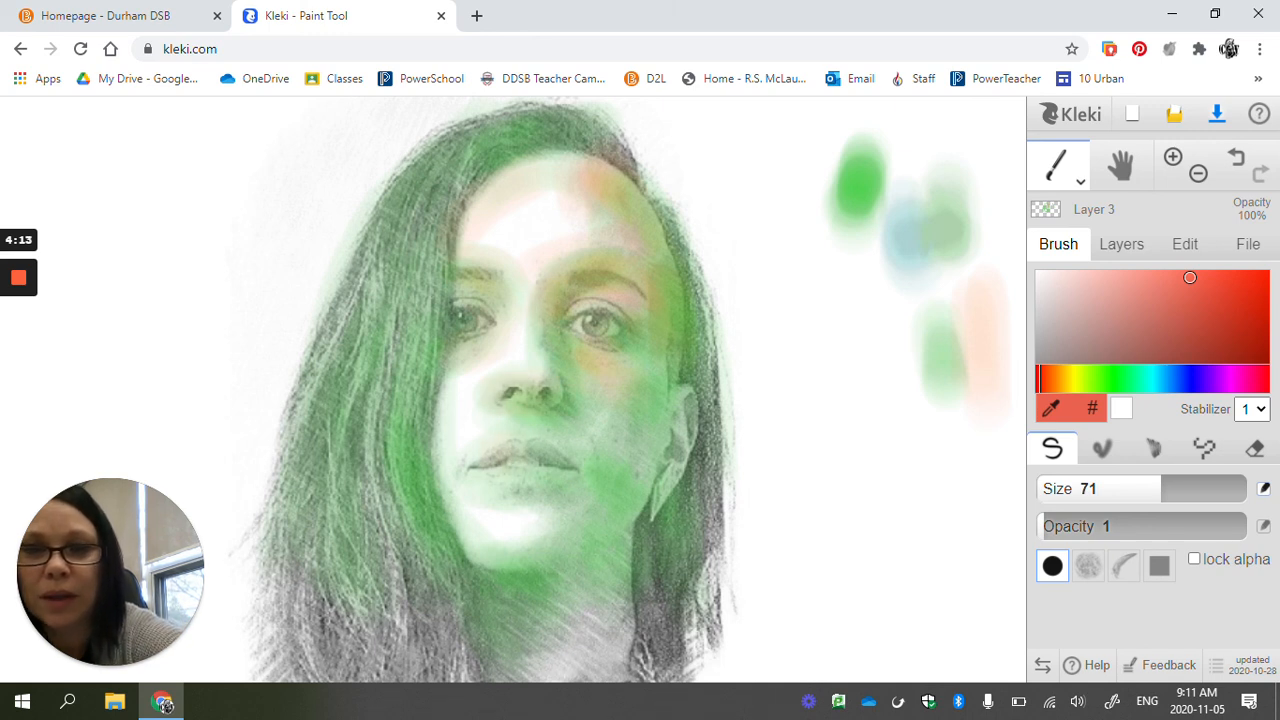
{"action": "mouse_move", "coordinate": [543, 498]}
{"action": "left_mouse_down"}
{"action": "mouse_move", "coordinate": [457, 505]}
{"action": "mouse_move", "coordinate": [505, 557]}
{"action": "mouse_move", "coordinate": [595, 543]}
{"action": "left_mouse_up"}
{"action": "left_click_drag", "start_coordinate": [464, 445], "coordinate": [456, 376]}
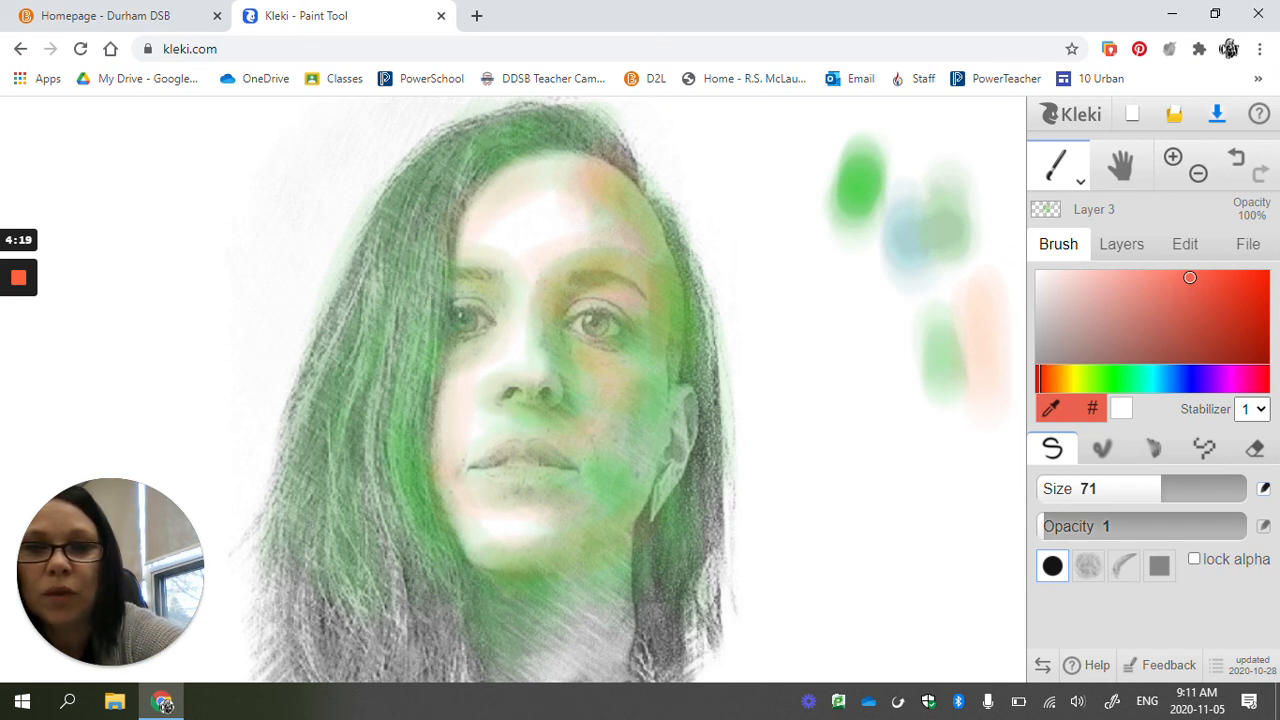
{"action": "mouse_move", "coordinate": [625, 479]}
{"action": "left_mouse_down"}
{"action": "mouse_move", "coordinate": [650, 414]}
{"action": "mouse_move", "coordinate": [631, 355]}
{"action": "left_mouse_up"}
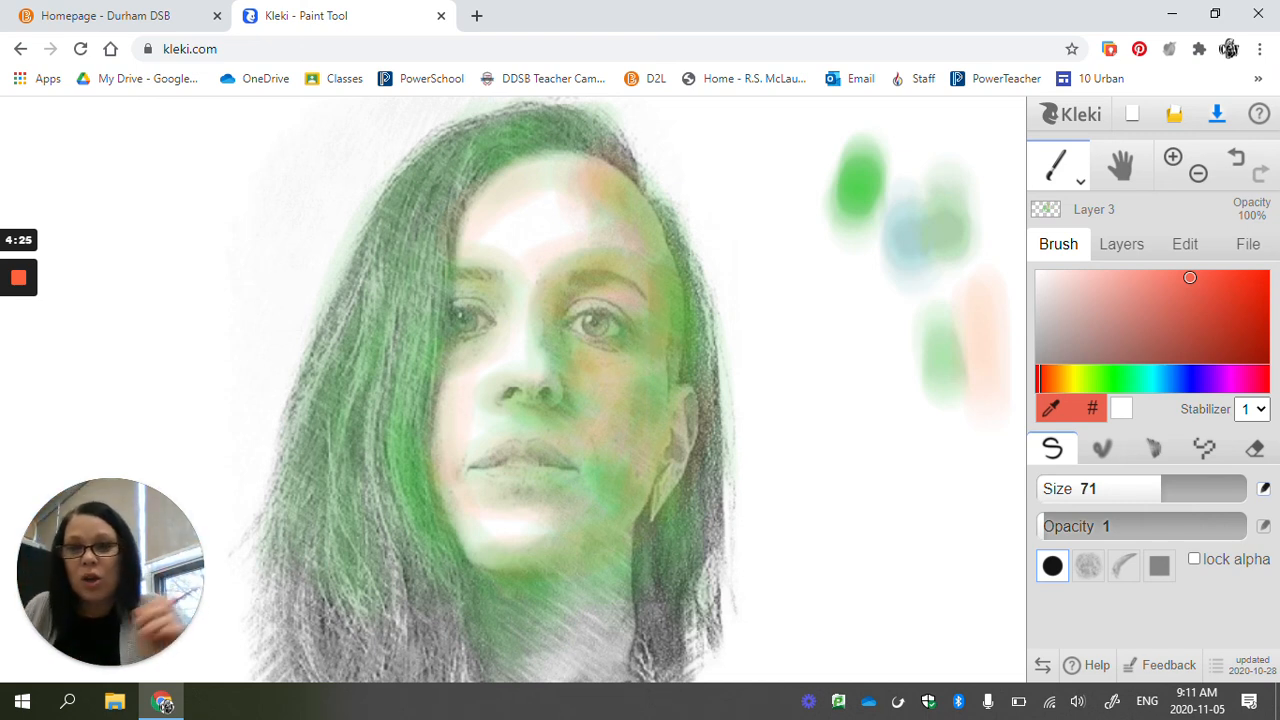
Step: Layer light red over the neck, chin and the hair on both sides of the face, from the crown downward
{"action": "mouse_move", "coordinate": [508, 562]}
{"action": "left_mouse_down"}
{"action": "mouse_move", "coordinate": [526, 637]}
{"action": "mouse_move", "coordinate": [612, 645]}
{"action": "mouse_move", "coordinate": [597, 557]}
{"action": "left_mouse_up"}
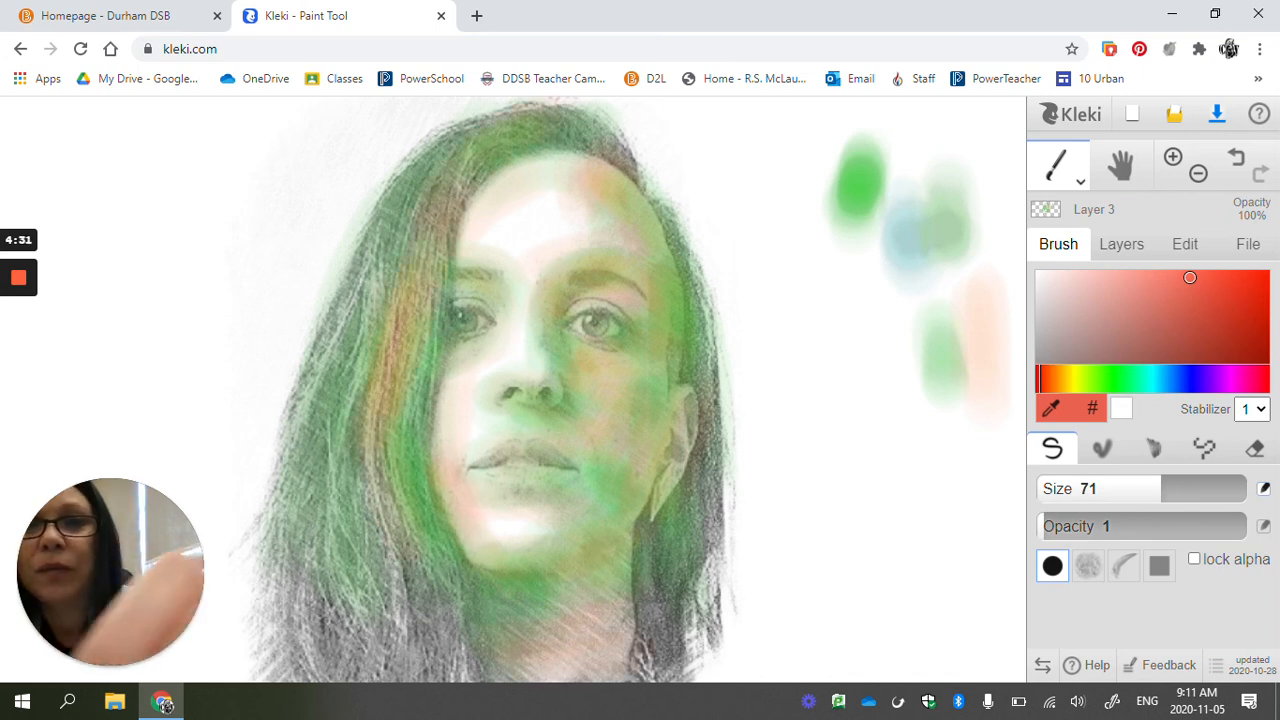
{"action": "left_click_drag", "start_coordinate": [352, 225], "coordinate": [280, 466]}
{"action": "left_click_drag", "start_coordinate": [535, 114], "coordinate": [317, 431]}
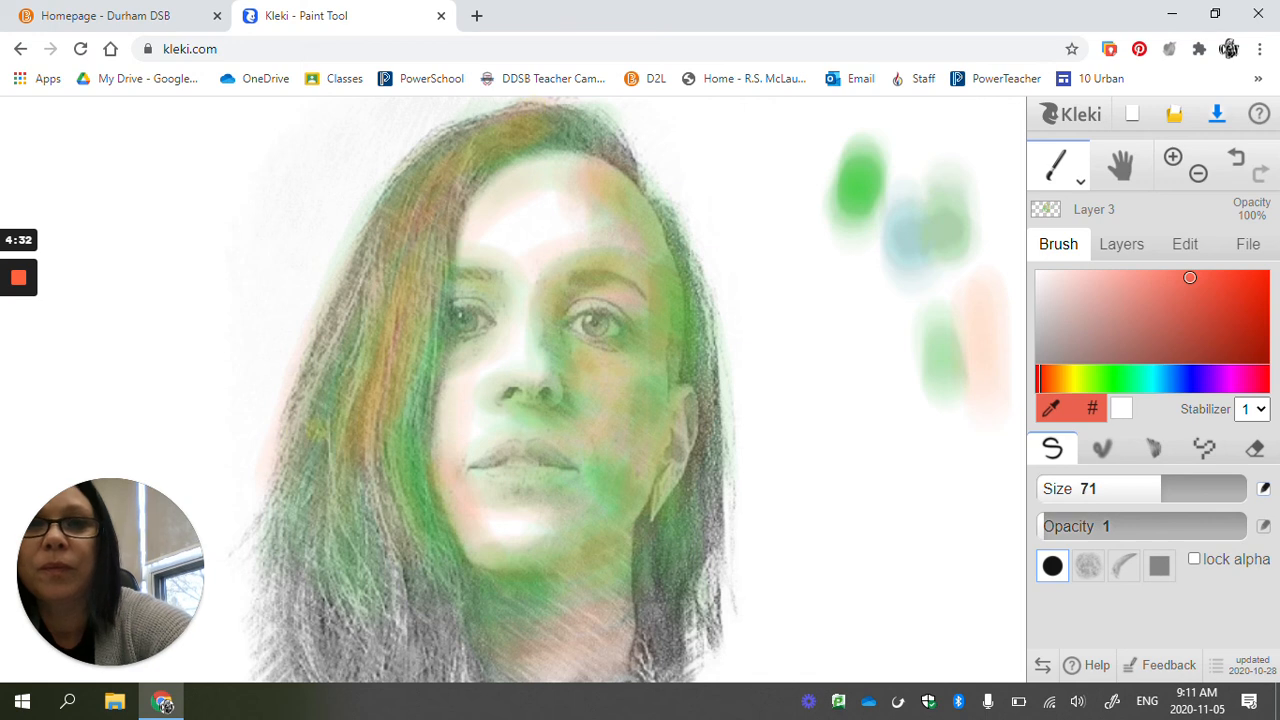
{"action": "mouse_move", "coordinate": [625, 161]}
{"action": "left_mouse_down"}
{"action": "mouse_move", "coordinate": [702, 340]}
{"action": "mouse_move", "coordinate": [710, 478]}
{"action": "left_mouse_up"}
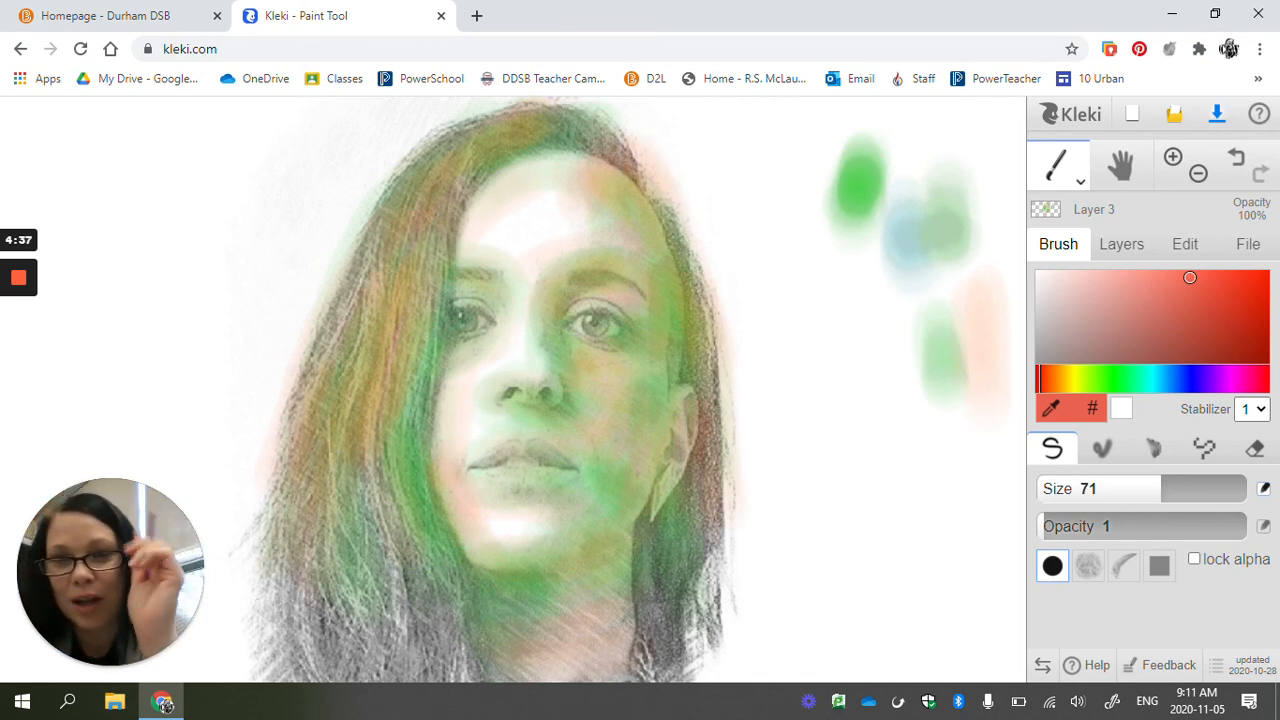
{"action": "mouse_move", "coordinate": [372, 262]}
{"action": "left_mouse_down"}
{"action": "mouse_move", "coordinate": [300, 525]}
{"action": "mouse_move", "coordinate": [374, 271]}
{"action": "mouse_move", "coordinate": [345, 540]}
{"action": "mouse_move", "coordinate": [387, 429]}
{"action": "left_mouse_up"}
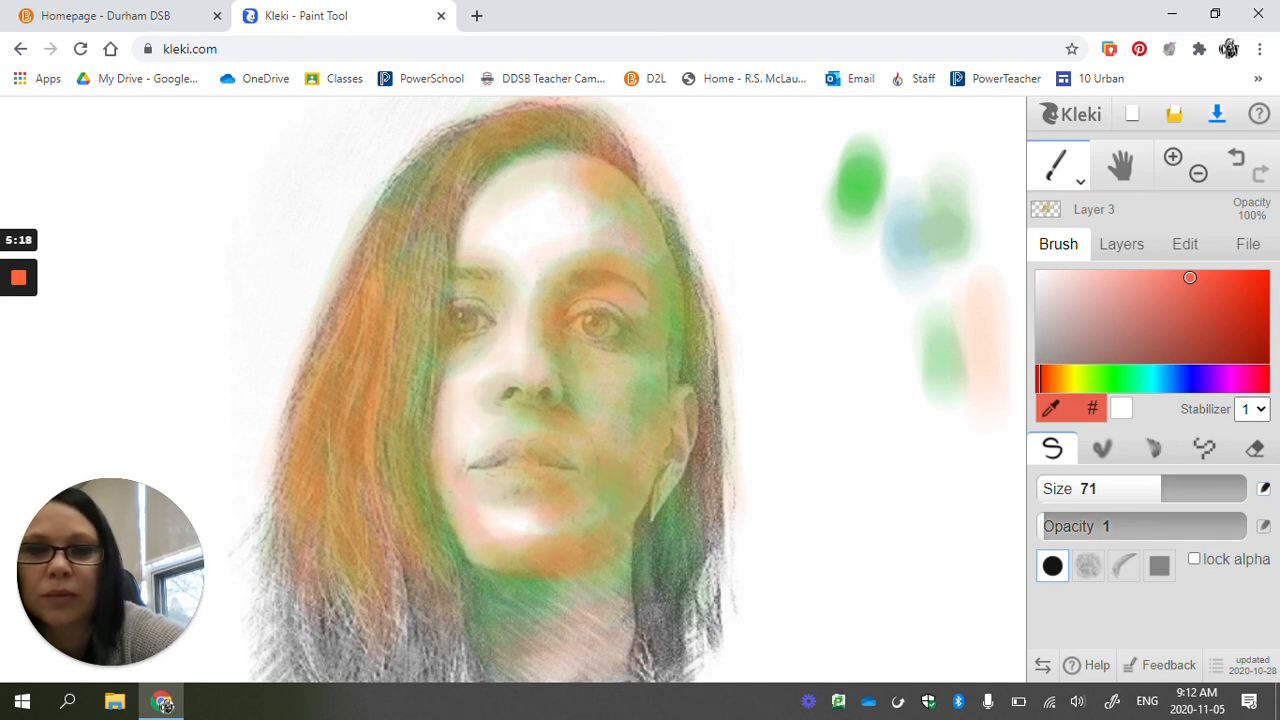
{"action": "left_click_drag", "start_coordinate": [494, 529], "coordinate": [508, 525]}
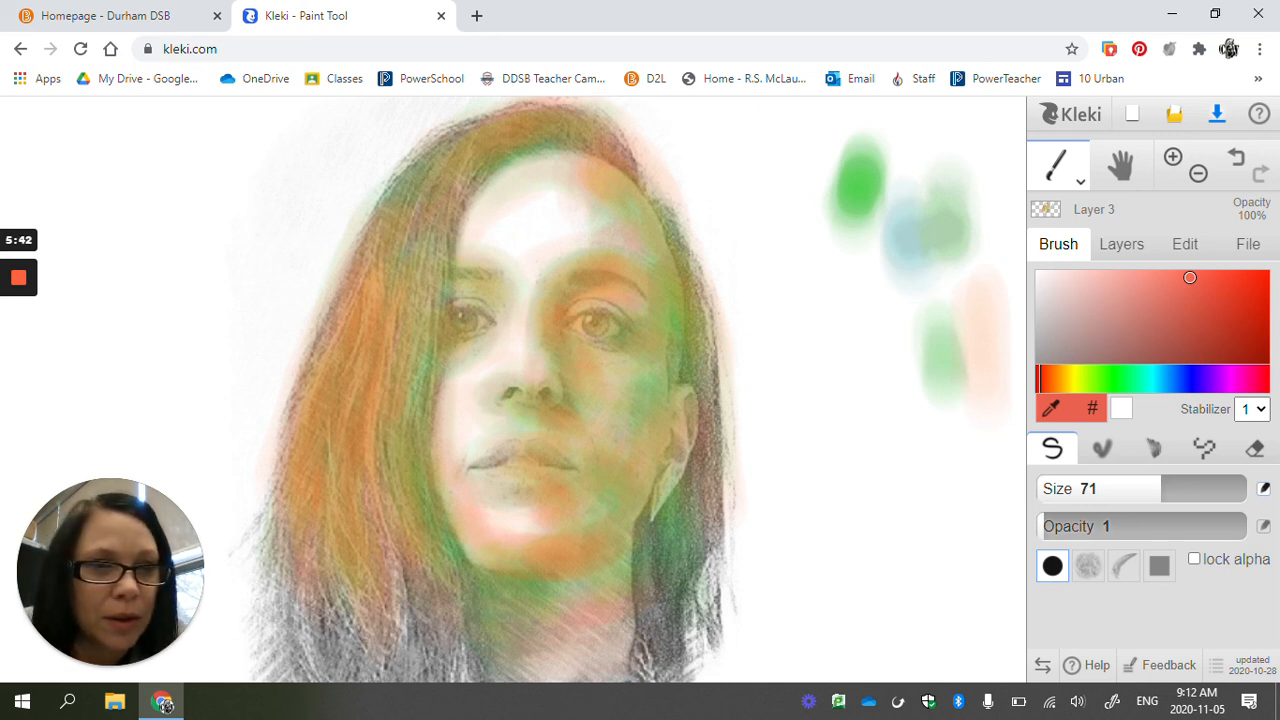
Step: Switch to a dark red brush at size 17, paint a test swatch, and darken the hairline above the visible ear
{"action": "left_click", "coordinate": [1248, 338]}
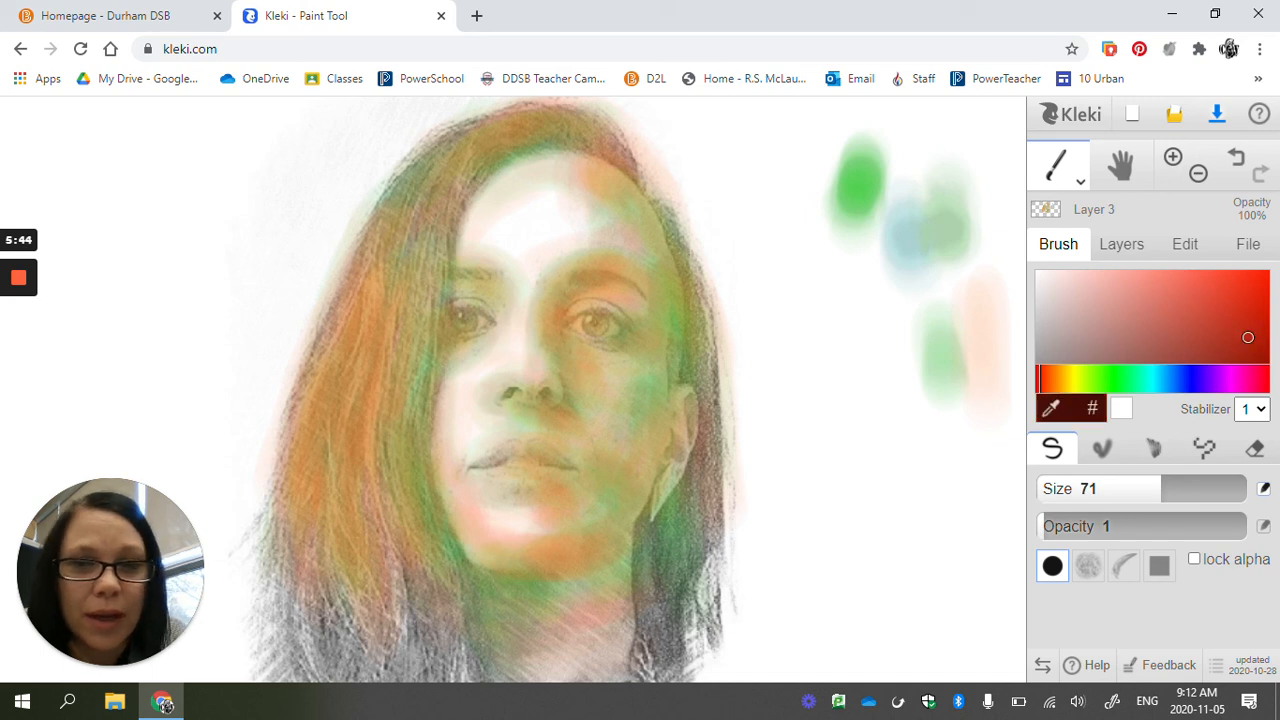
{"action": "left_click_drag", "start_coordinate": [1161, 488], "coordinate": [1096, 488]}
{"action": "mouse_move", "coordinate": [888, 320]}
{"action": "left_mouse_down"}
{"action": "mouse_move", "coordinate": [905, 382]}
{"action": "mouse_move", "coordinate": [903, 336]}
{"action": "mouse_move", "coordinate": [903, 383]}
{"action": "left_mouse_up"}
{"action": "mouse_move", "coordinate": [694, 348]}
{"action": "left_mouse_down"}
{"action": "mouse_move", "coordinate": [694, 372]}
{"action": "mouse_move", "coordinate": [680, 260]}
{"action": "left_mouse_up"}
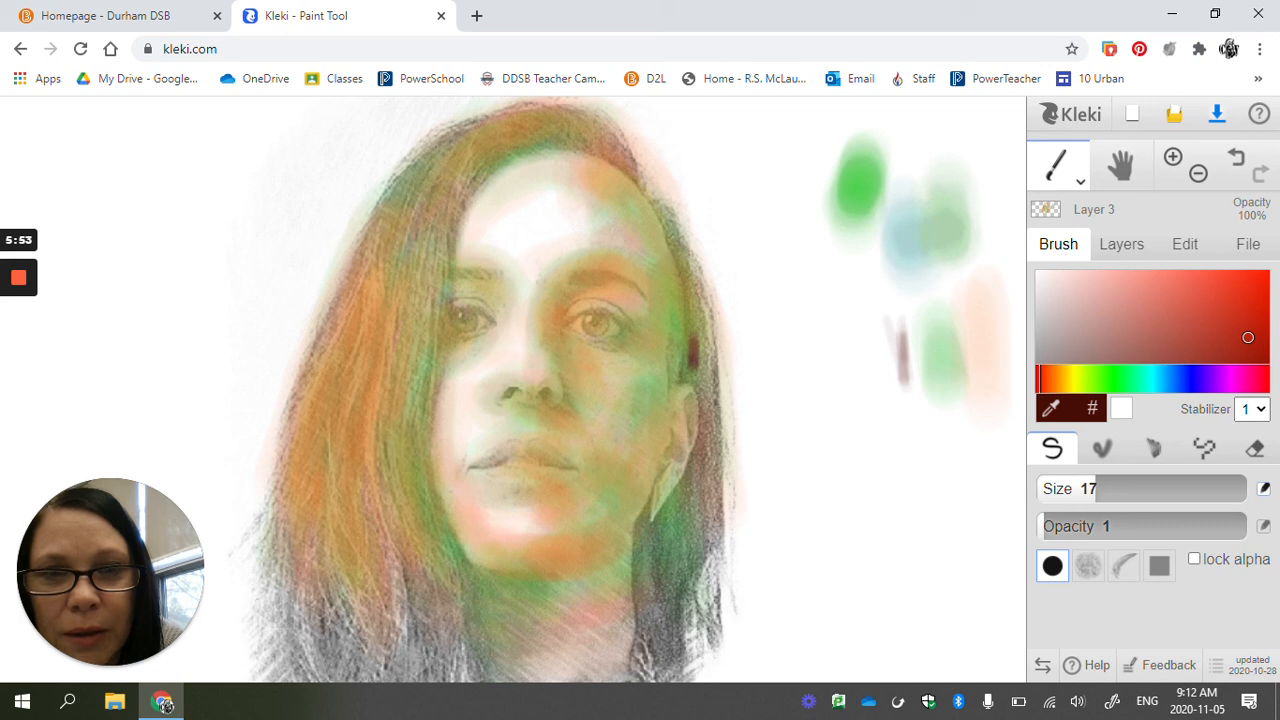
{"action": "mouse_move", "coordinate": [694, 309]}
{"action": "left_mouse_down"}
{"action": "mouse_move", "coordinate": [685, 277]}
{"action": "mouse_move", "coordinate": [697, 391]}
{"action": "mouse_move", "coordinate": [695, 309]}
{"action": "mouse_move", "coordinate": [648, 211]}
{"action": "left_mouse_up"}
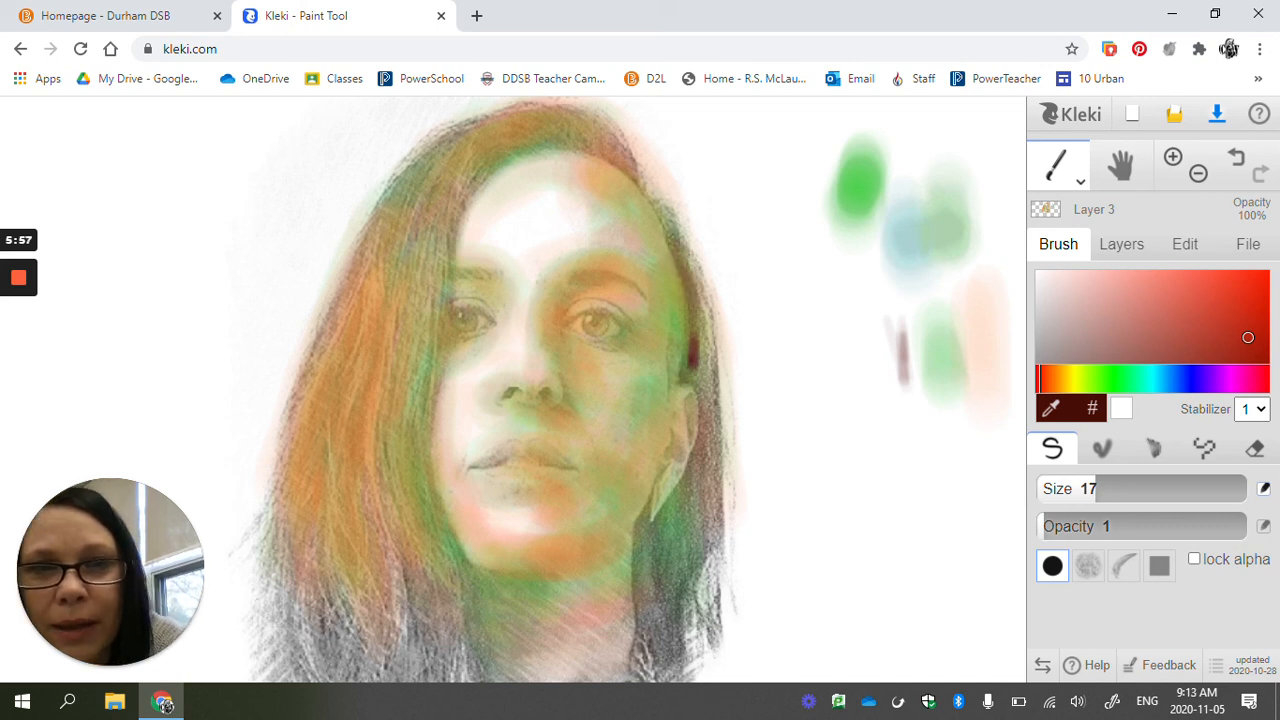
Step: Shade the long hair beside the face with thin dark red strokes, from the crown down to the cheek
{"action": "mouse_move", "coordinate": [540, 144]}
{"action": "left_mouse_down"}
{"action": "mouse_move", "coordinate": [567, 133]}
{"action": "mouse_move", "coordinate": [474, 169]}
{"action": "mouse_move", "coordinate": [424, 266]}
{"action": "mouse_move", "coordinate": [426, 245]}
{"action": "mouse_move", "coordinate": [410, 350]}
{"action": "mouse_move", "coordinate": [438, 285]}
{"action": "mouse_move", "coordinate": [405, 255]}
{"action": "left_mouse_up"}
{"action": "mouse_move", "coordinate": [437, 173]}
{"action": "left_mouse_down"}
{"action": "mouse_move", "coordinate": [403, 221]}
{"action": "mouse_move", "coordinate": [462, 134]}
{"action": "mouse_move", "coordinate": [359, 318]}
{"action": "mouse_move", "coordinate": [454, 186]}
{"action": "left_mouse_up"}
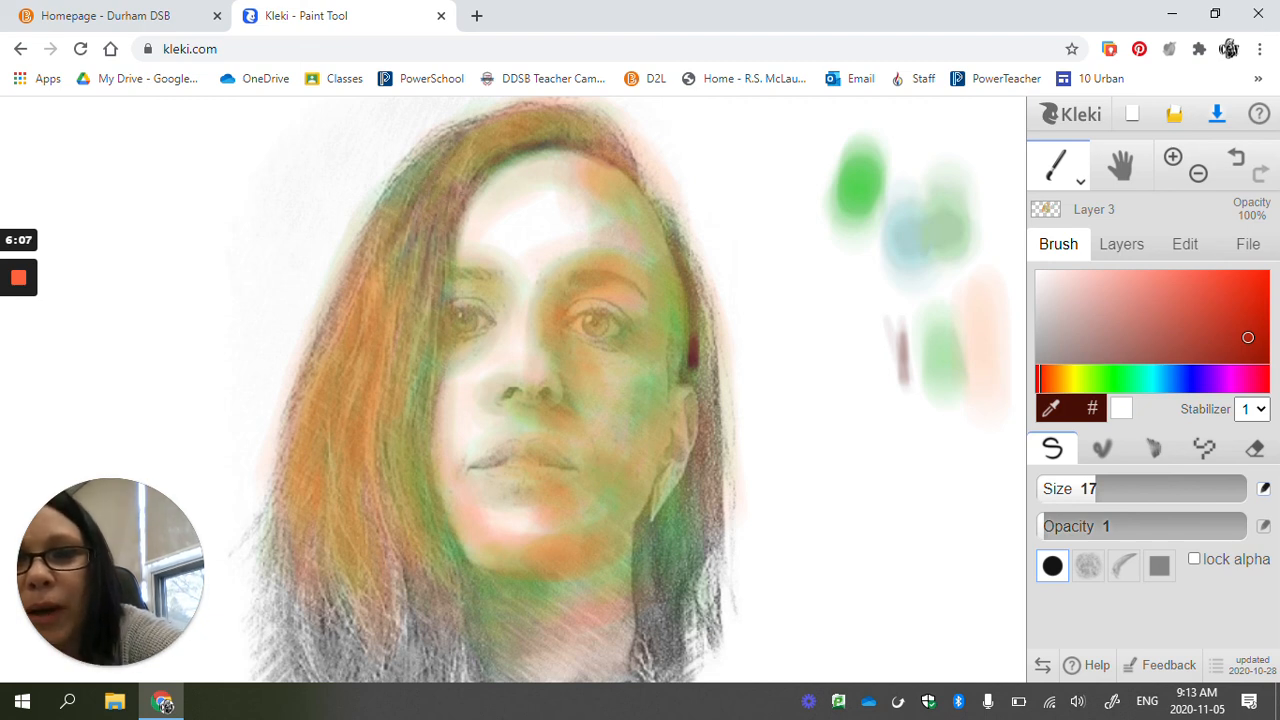
{"action": "mouse_move", "coordinate": [407, 455]}
{"action": "left_mouse_down"}
{"action": "mouse_move", "coordinate": [421, 305]}
{"action": "mouse_move", "coordinate": [405, 445]}
{"action": "left_mouse_up"}
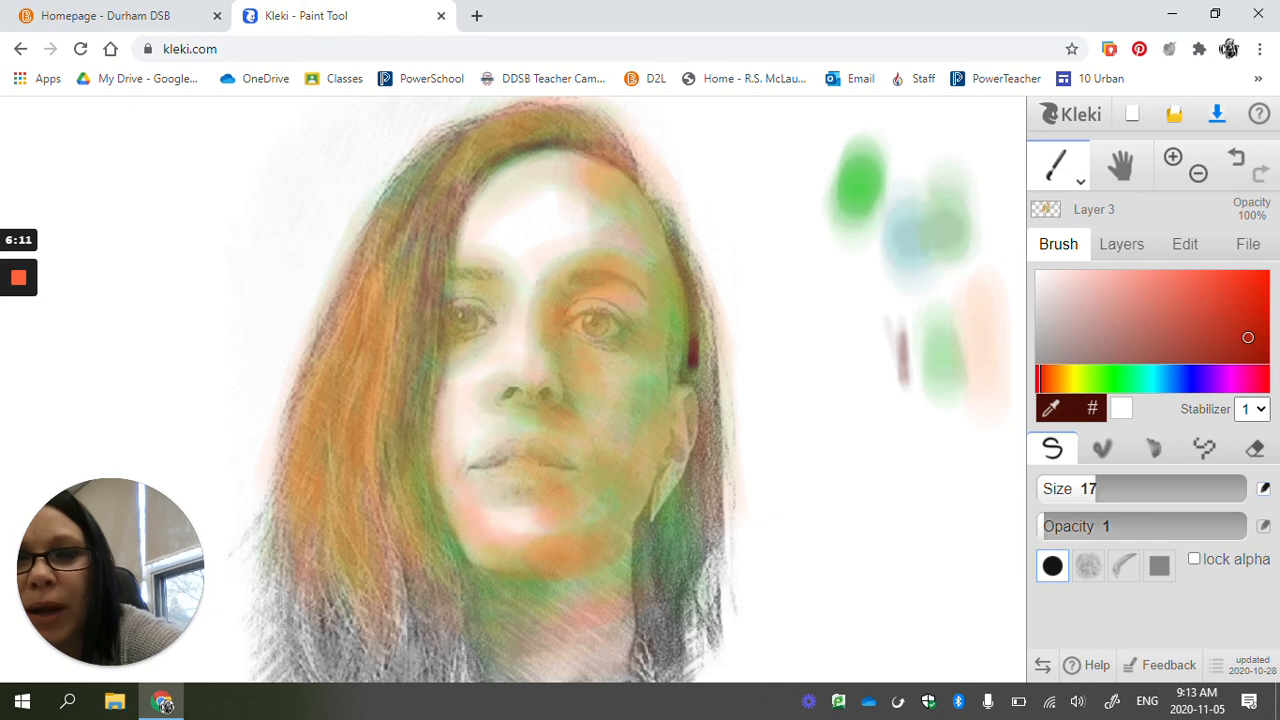
Step: Deepen the nostrils, the shaded side of the nose and the line between the lips with dark red
{"action": "scroll", "coordinate": [570, 432], "scroll_direction": "up", "scroll_amount": 3}
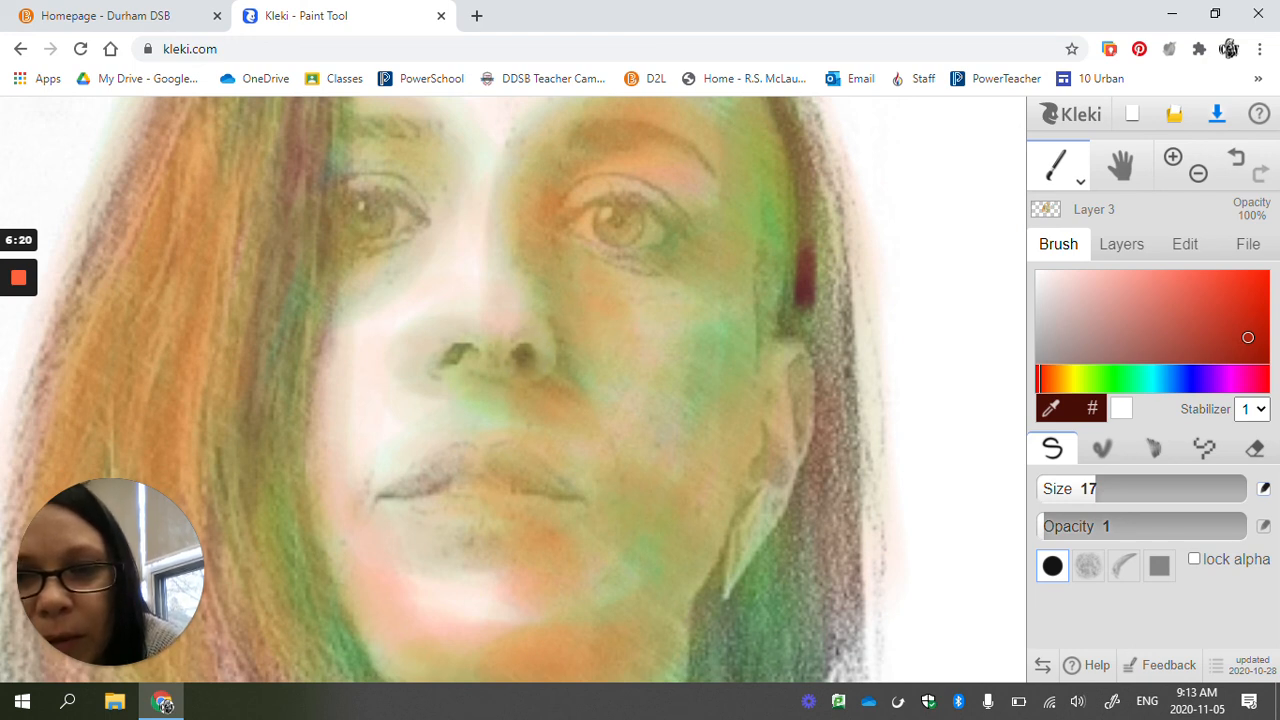
{"action": "left_click_drag", "start_coordinate": [461, 350], "coordinate": [465, 352]}
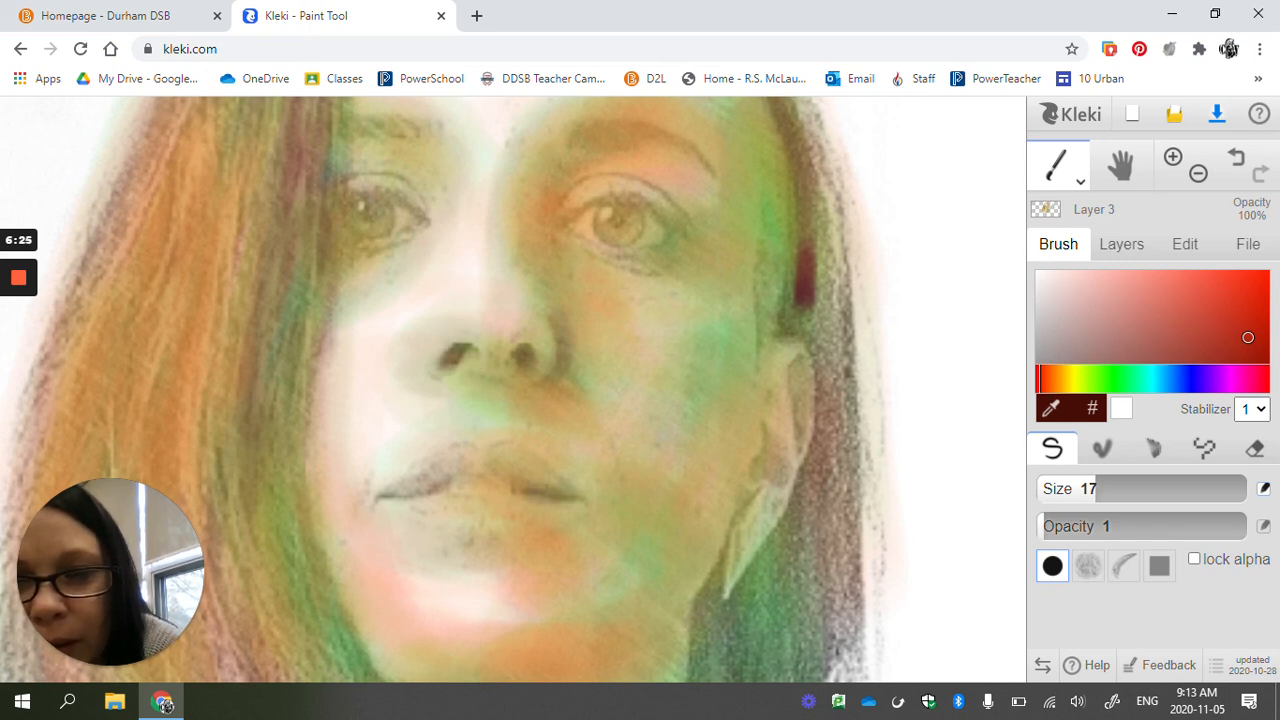
{"action": "mouse_move", "coordinate": [390, 497]}
{"action": "left_mouse_down"}
{"action": "mouse_move", "coordinate": [466, 457]}
{"action": "mouse_move", "coordinate": [462, 470]}
{"action": "left_mouse_up"}
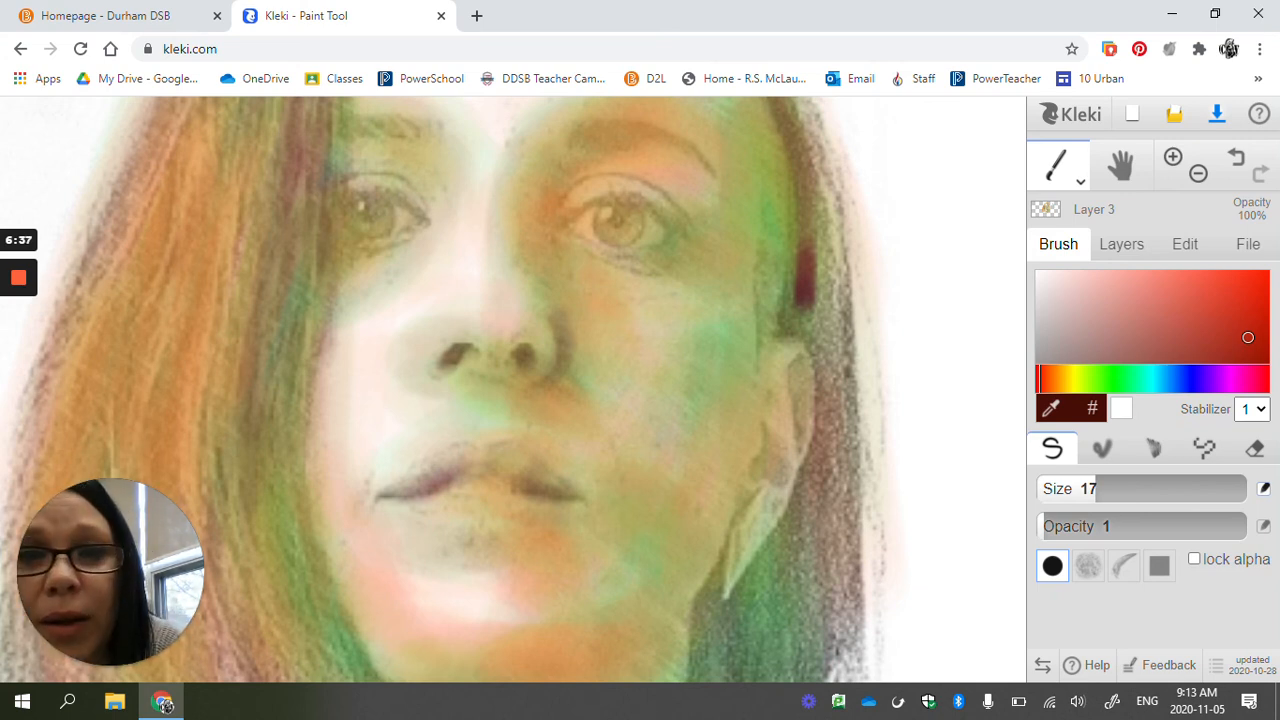
Step: Darken the iris, eyelids, eye socket and eyebrow on the shaded side of the face with dark red
{"action": "mouse_move", "coordinate": [608, 227]}
{"action": "left_mouse_down"}
{"action": "mouse_move", "coordinate": [635, 233]}
{"action": "mouse_move", "coordinate": [617, 223]}
{"action": "left_mouse_up"}
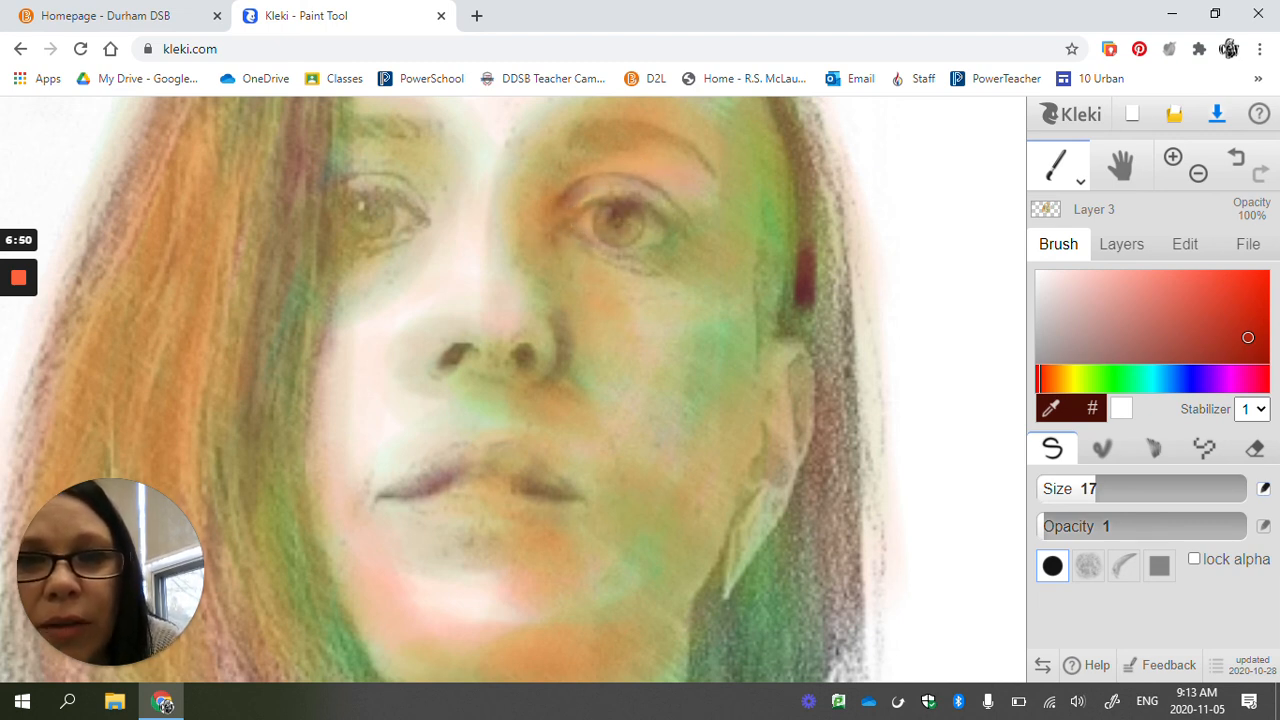
{"action": "mouse_move", "coordinate": [606, 141]}
{"action": "left_mouse_down"}
{"action": "mouse_move", "coordinate": [599, 125]}
{"action": "mouse_move", "coordinate": [597, 144]}
{"action": "mouse_move", "coordinate": [629, 138]}
{"action": "mouse_move", "coordinate": [596, 129]}
{"action": "left_mouse_up"}
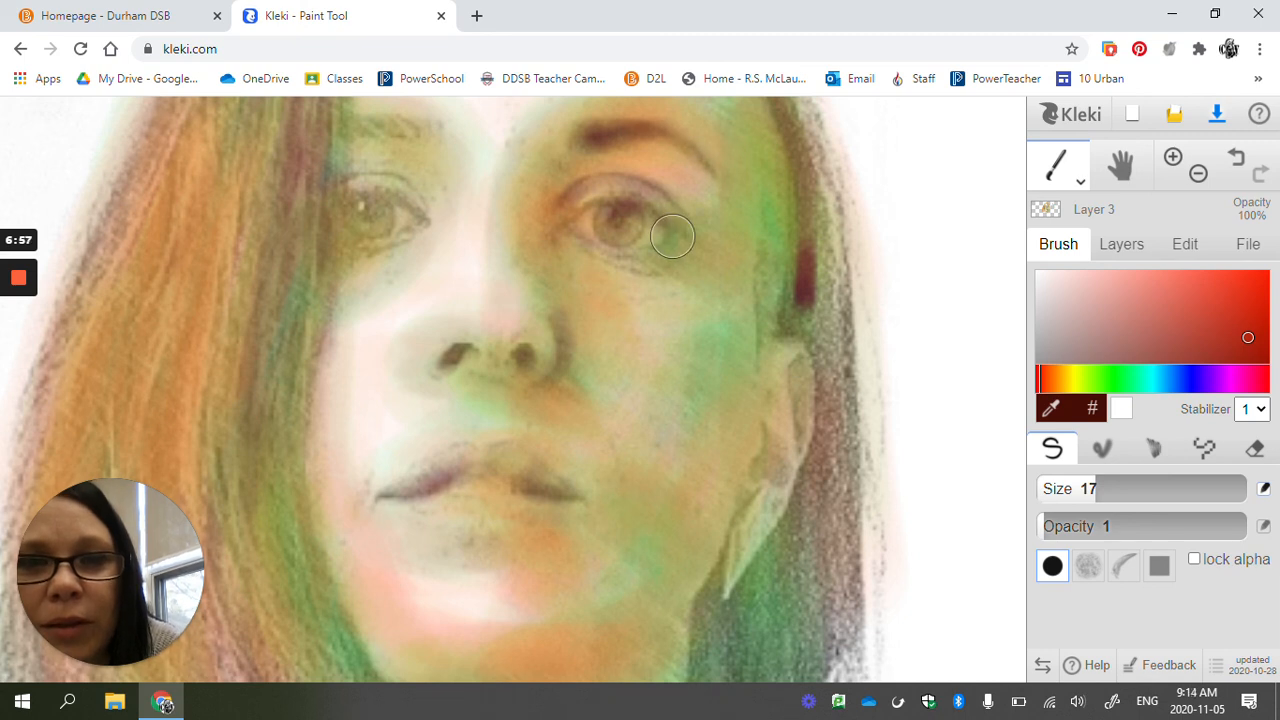
{"action": "mouse_move", "coordinate": [628, 270]}
{"action": "left_mouse_down"}
{"action": "mouse_move", "coordinate": [672, 252]}
{"action": "mouse_move", "coordinate": [586, 251]}
{"action": "mouse_move", "coordinate": [558, 224]}
{"action": "mouse_move", "coordinate": [546, 236]}
{"action": "mouse_move", "coordinate": [558, 214]}
{"action": "mouse_move", "coordinate": [606, 200]}
{"action": "mouse_move", "coordinate": [569, 212]}
{"action": "mouse_move", "coordinate": [630, 214]}
{"action": "mouse_move", "coordinate": [612, 225]}
{"action": "left_mouse_up"}
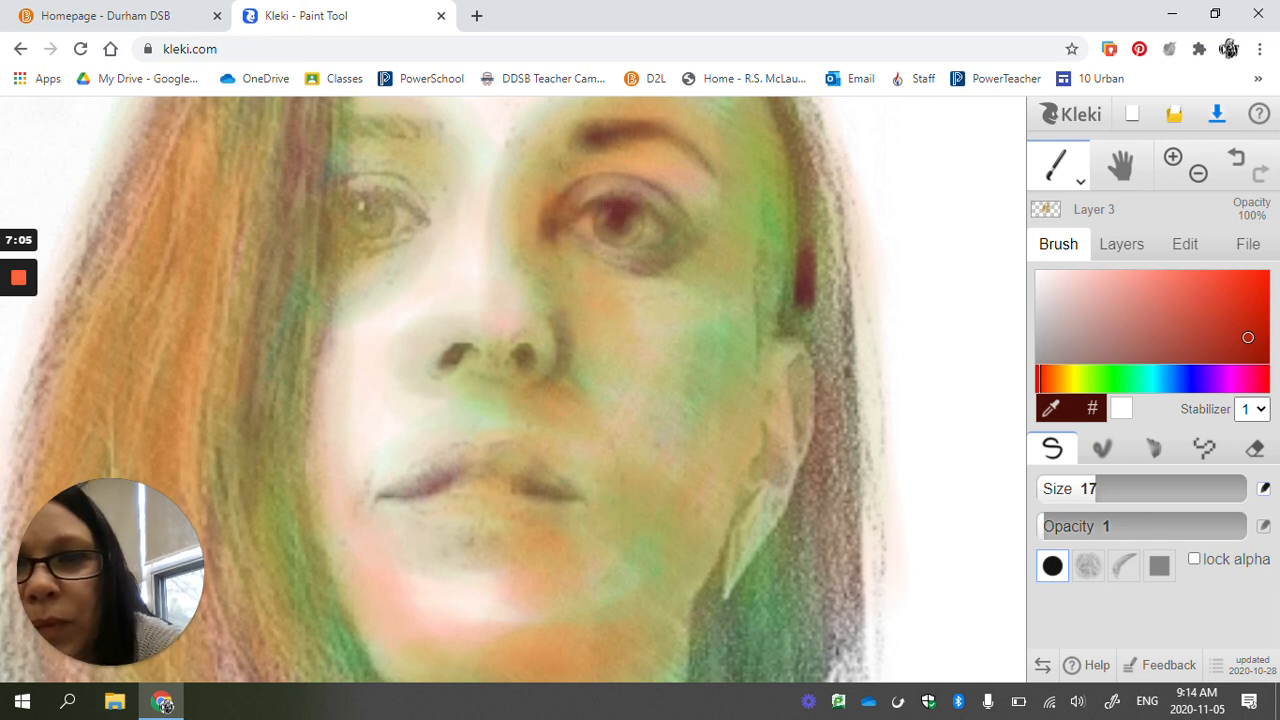
Step: Darken the eye and eyebrow beside the long hair with dark red, undoing the stroke along the nose bridge
{"action": "mouse_move", "coordinate": [371, 209]}
{"action": "left_mouse_down"}
{"action": "mouse_move", "coordinate": [360, 211]}
{"action": "mouse_move", "coordinate": [375, 199]}
{"action": "mouse_move", "coordinate": [394, 226]}
{"action": "mouse_move", "coordinate": [365, 208]}
{"action": "mouse_move", "coordinate": [398, 222]}
{"action": "mouse_move", "coordinate": [355, 238]}
{"action": "mouse_move", "coordinate": [422, 224]}
{"action": "mouse_move", "coordinate": [338, 224]}
{"action": "mouse_move", "coordinate": [423, 223]}
{"action": "mouse_move", "coordinate": [338, 191]}
{"action": "mouse_move", "coordinate": [385, 236]}
{"action": "mouse_move", "coordinate": [341, 262]}
{"action": "mouse_move", "coordinate": [337, 216]}
{"action": "mouse_move", "coordinate": [335, 262]}
{"action": "left_mouse_up"}
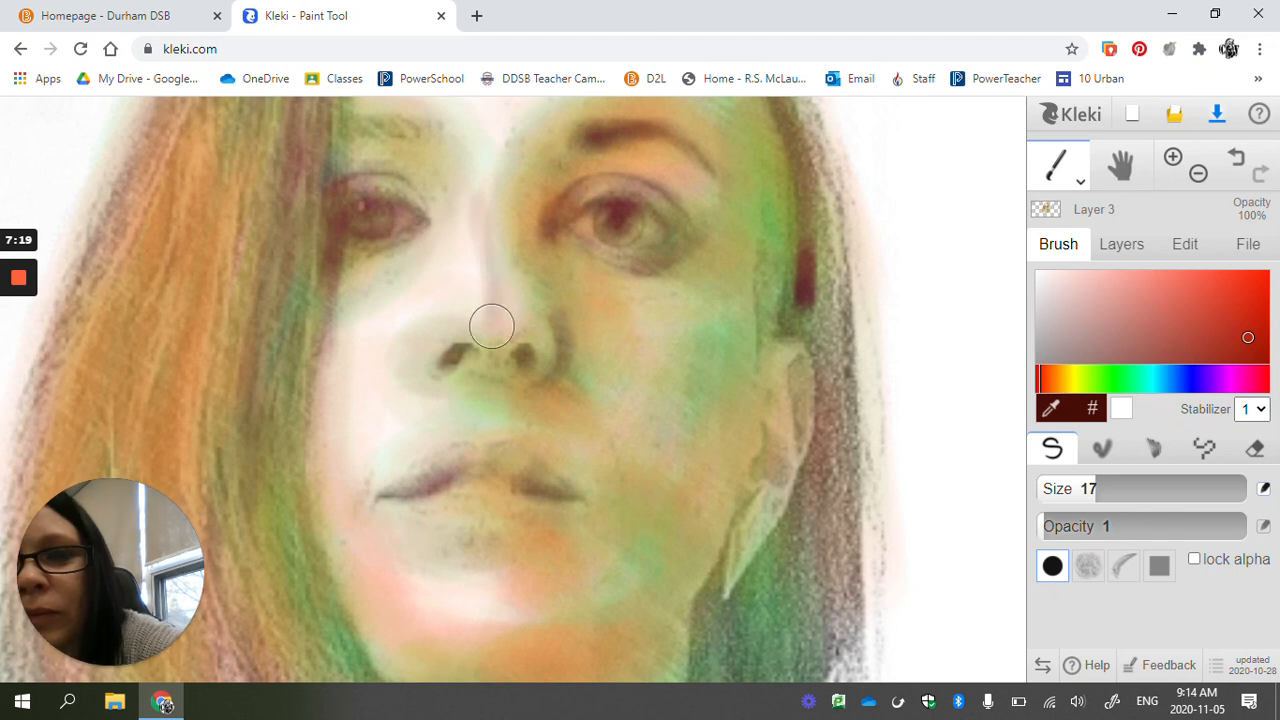
{"action": "key", "text": "ctrl+z"}
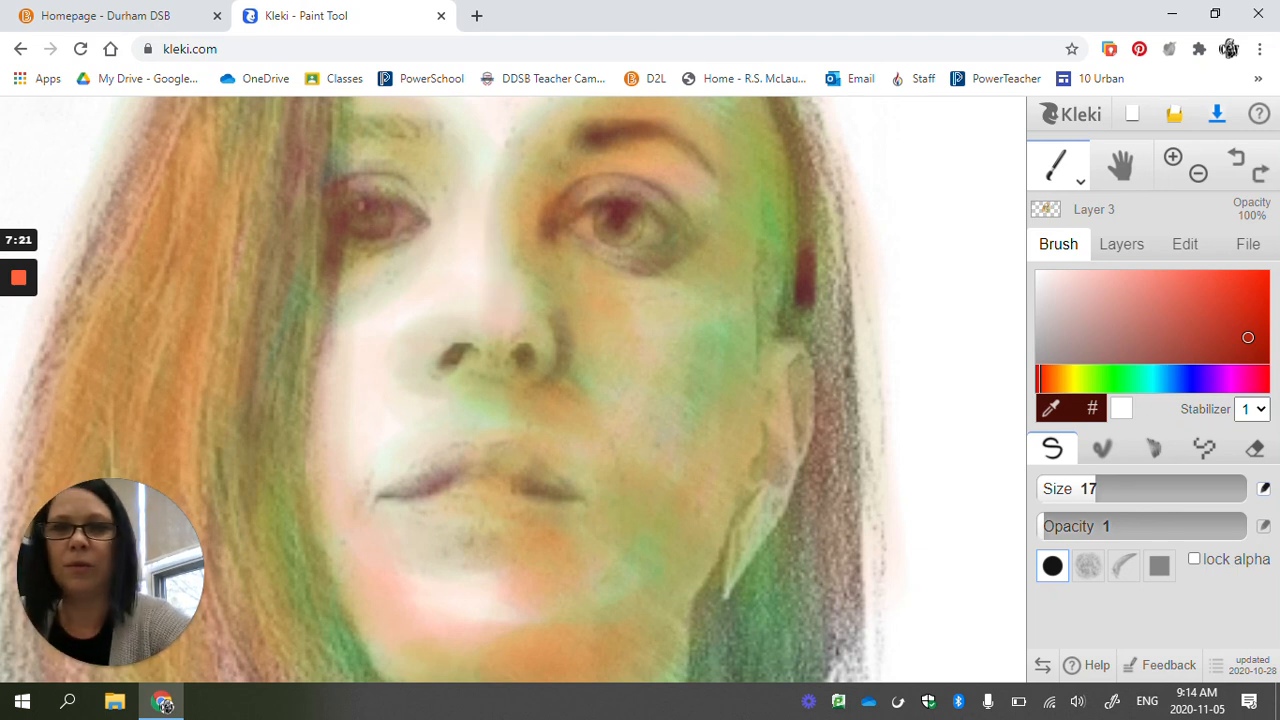
{"action": "scroll", "coordinate": [512, 389], "scroll_direction": "up", "scroll_amount": 1}
{"action": "mouse_move", "coordinate": [368, 228]}
{"action": "left_mouse_down"}
{"action": "mouse_move", "coordinate": [430, 226]}
{"action": "mouse_move", "coordinate": [358, 236]}
{"action": "mouse_move", "coordinate": [430, 220]}
{"action": "left_mouse_up"}
{"action": "mouse_move", "coordinate": [394, 272]}
{"action": "left_mouse_down"}
{"action": "mouse_move", "coordinate": [438, 298]}
{"action": "mouse_move", "coordinate": [431, 319]}
{"action": "left_mouse_up"}
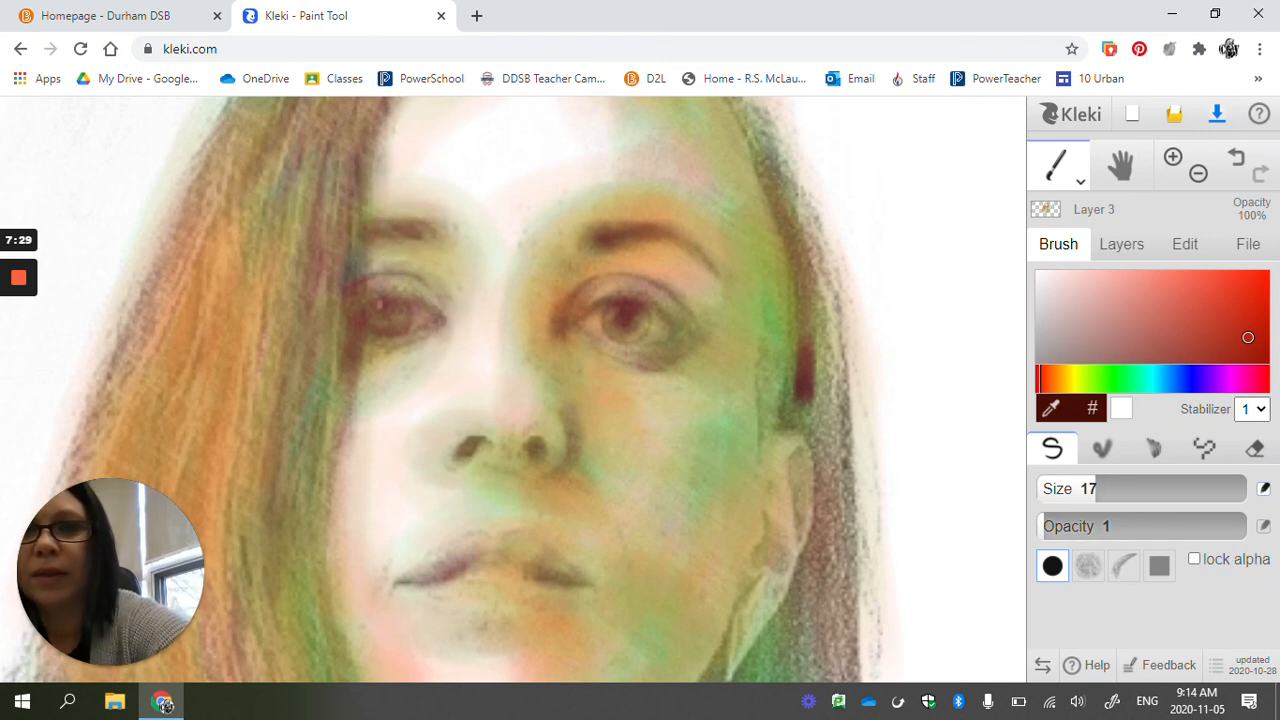
Step: Add dark red shading inside the ear and around the earring
{"action": "scroll", "coordinate": [600, 215], "scroll_direction": "down", "scroll_amount": 2}
{"action": "scroll", "coordinate": [600, 215], "scroll_direction": "up", "scroll_amount": 1}
{"action": "left_click_drag", "start_coordinate": [738, 386], "coordinate": [741, 413]}
{"action": "mouse_move", "coordinate": [731, 357]}
{"action": "left_mouse_down"}
{"action": "mouse_move", "coordinate": [714, 353]}
{"action": "mouse_move", "coordinate": [749, 364]}
{"action": "left_mouse_up"}
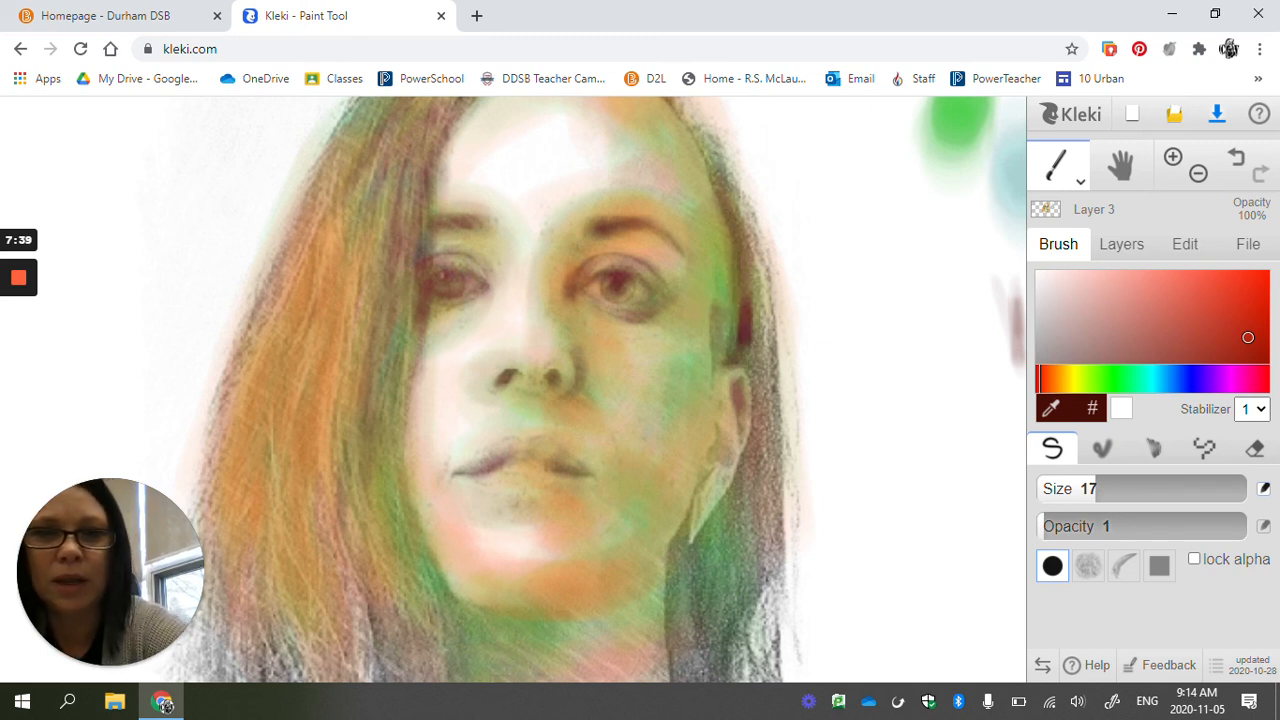
{"action": "mouse_move", "coordinate": [691, 531]}
{"action": "left_mouse_down"}
{"action": "mouse_move", "coordinate": [722, 501]}
{"action": "mouse_move", "coordinate": [690, 529]}
{"action": "mouse_move", "coordinate": [720, 516]}
{"action": "mouse_move", "coordinate": [713, 530]}
{"action": "mouse_move", "coordinate": [759, 425]}
{"action": "mouse_move", "coordinate": [715, 453]}
{"action": "left_mouse_up"}
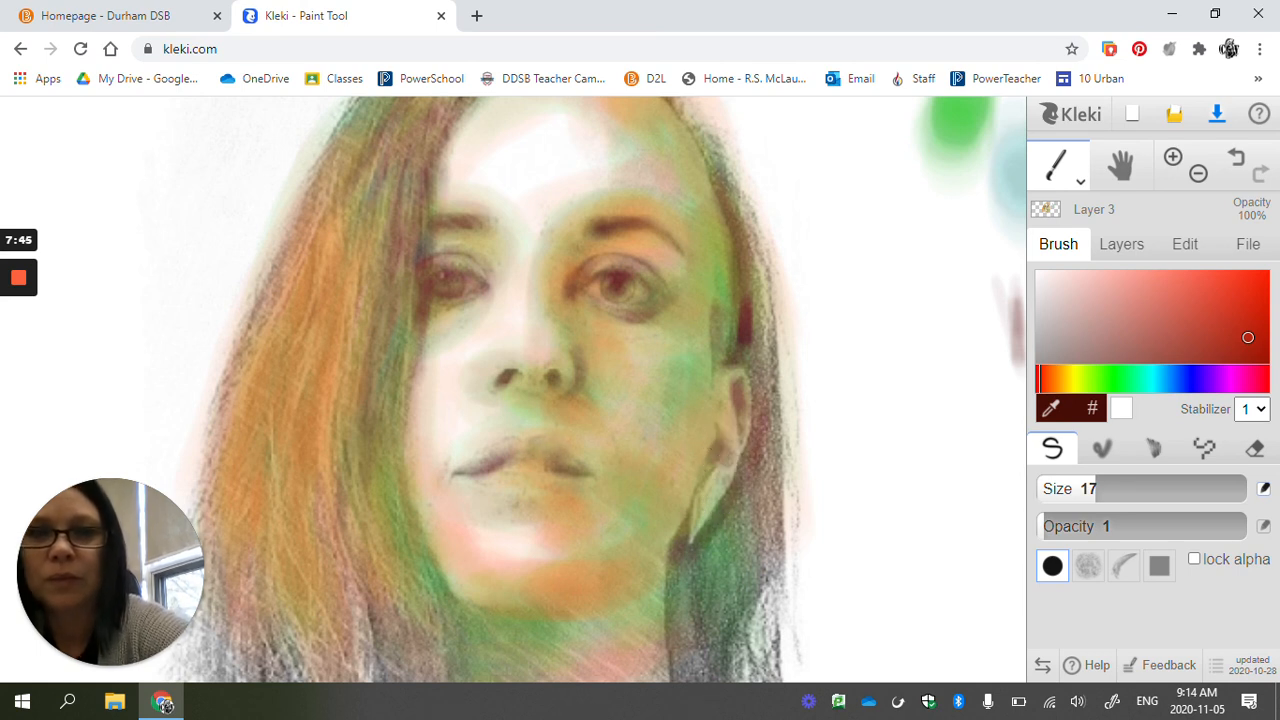
Step: Paint dark red strands into the lower part of the long hair beside the jaw
{"action": "key", "text": "Home"}
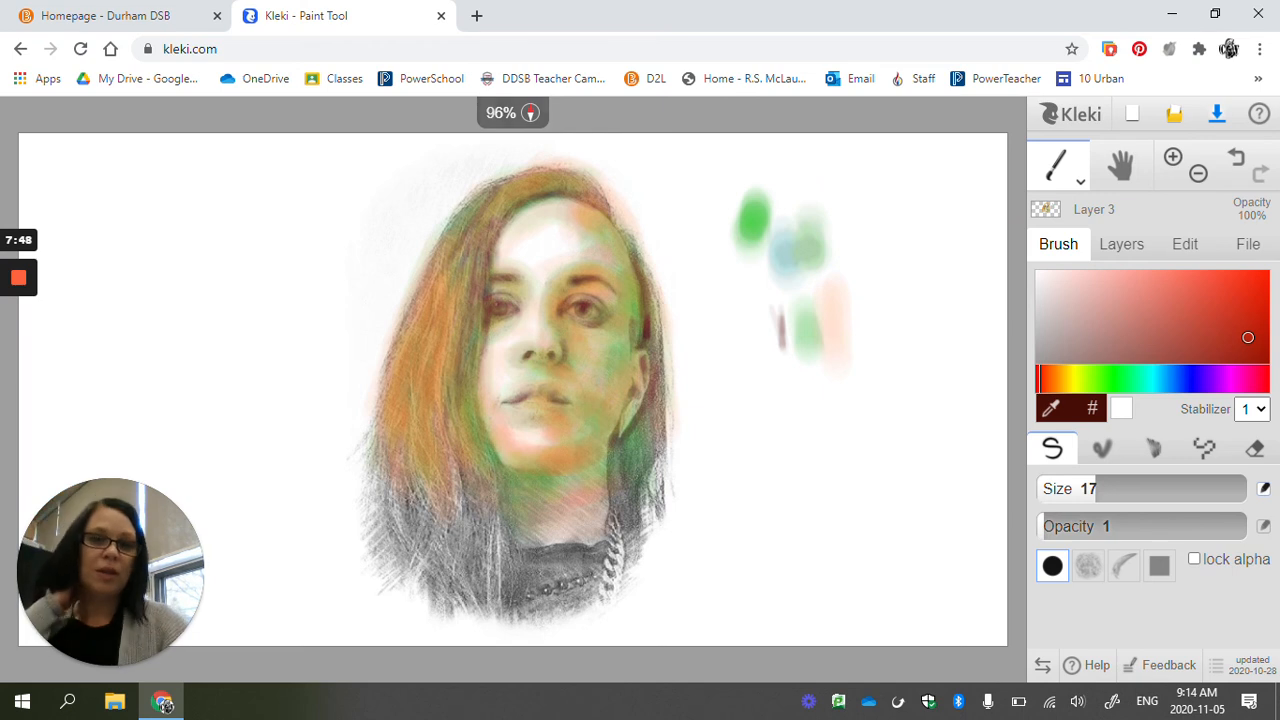
{"action": "scroll", "coordinate": [540, 276], "scroll_direction": "up", "scroll_amount": 3}
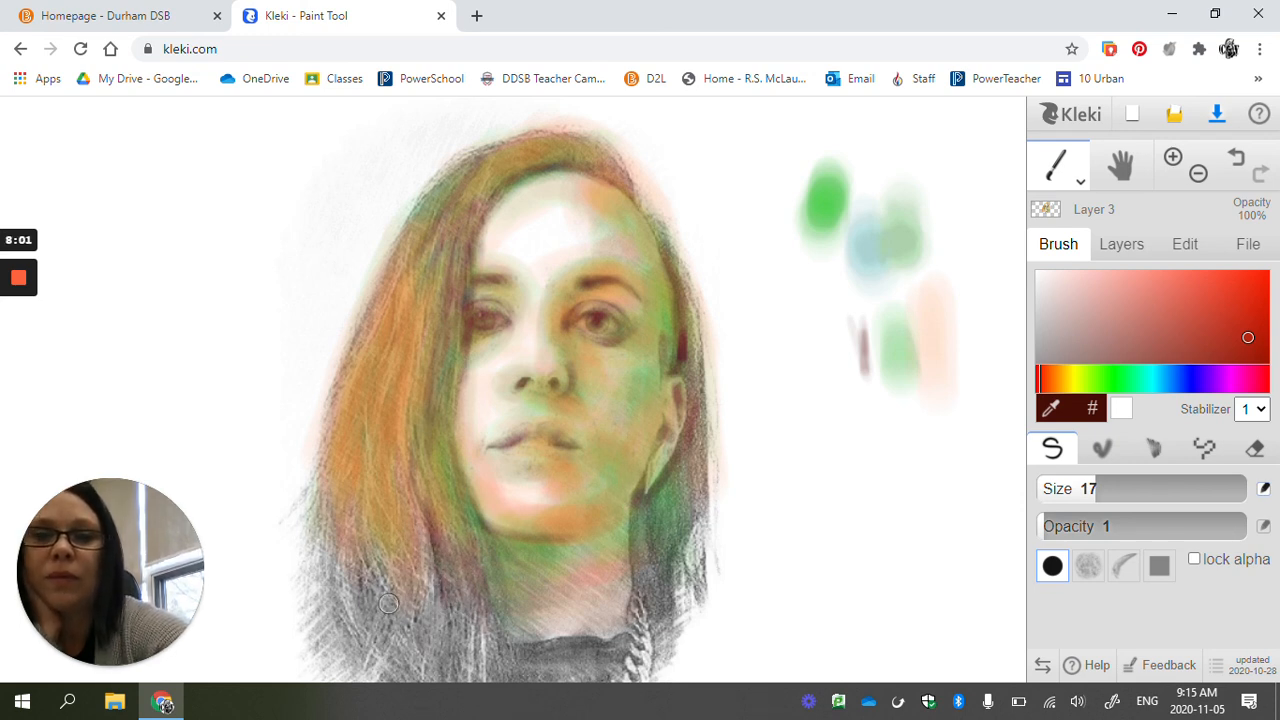
{"action": "mouse_move", "coordinate": [406, 452]}
{"action": "left_mouse_down"}
{"action": "mouse_move", "coordinate": [461, 598]}
{"action": "mouse_move", "coordinate": [420, 428]}
{"action": "mouse_move", "coordinate": [443, 564]}
{"action": "mouse_move", "coordinate": [383, 555]}
{"action": "left_mouse_up"}
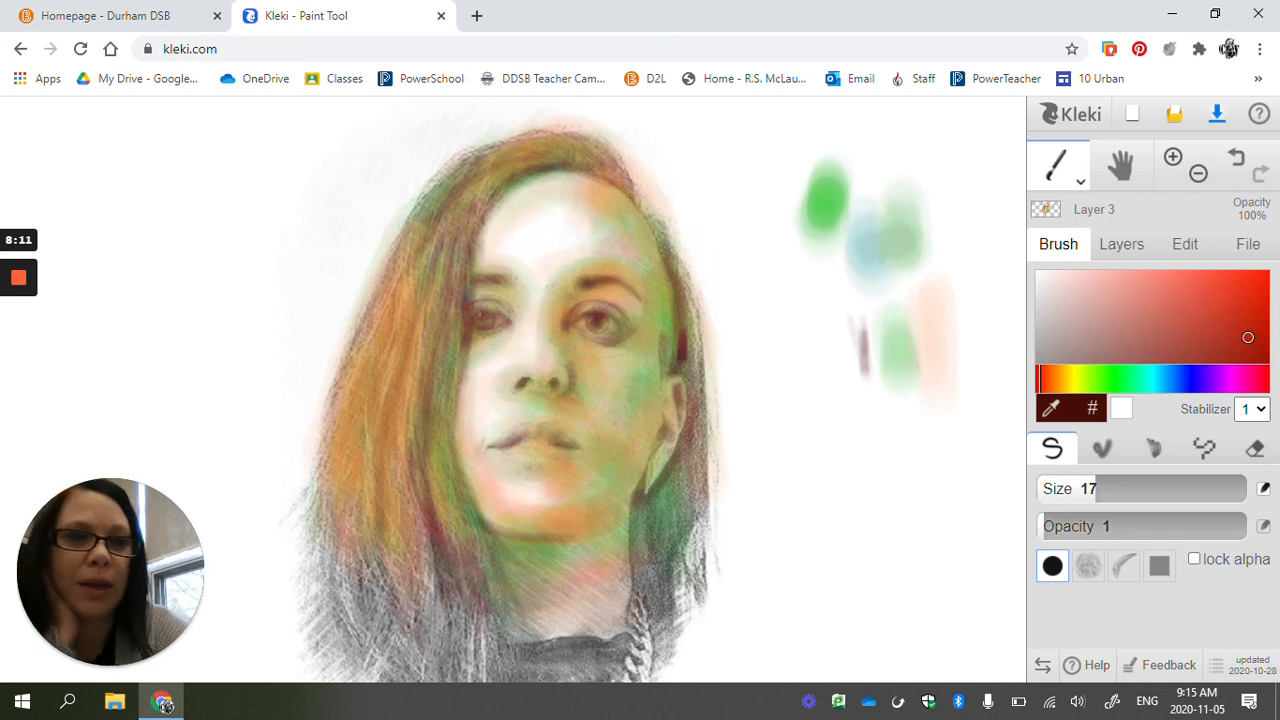
Step: Paint a pale yellow test swatch at brush size 45 and glaze the lit areas of the face at size 72
{"action": "left_click", "coordinate": [1073, 377]}
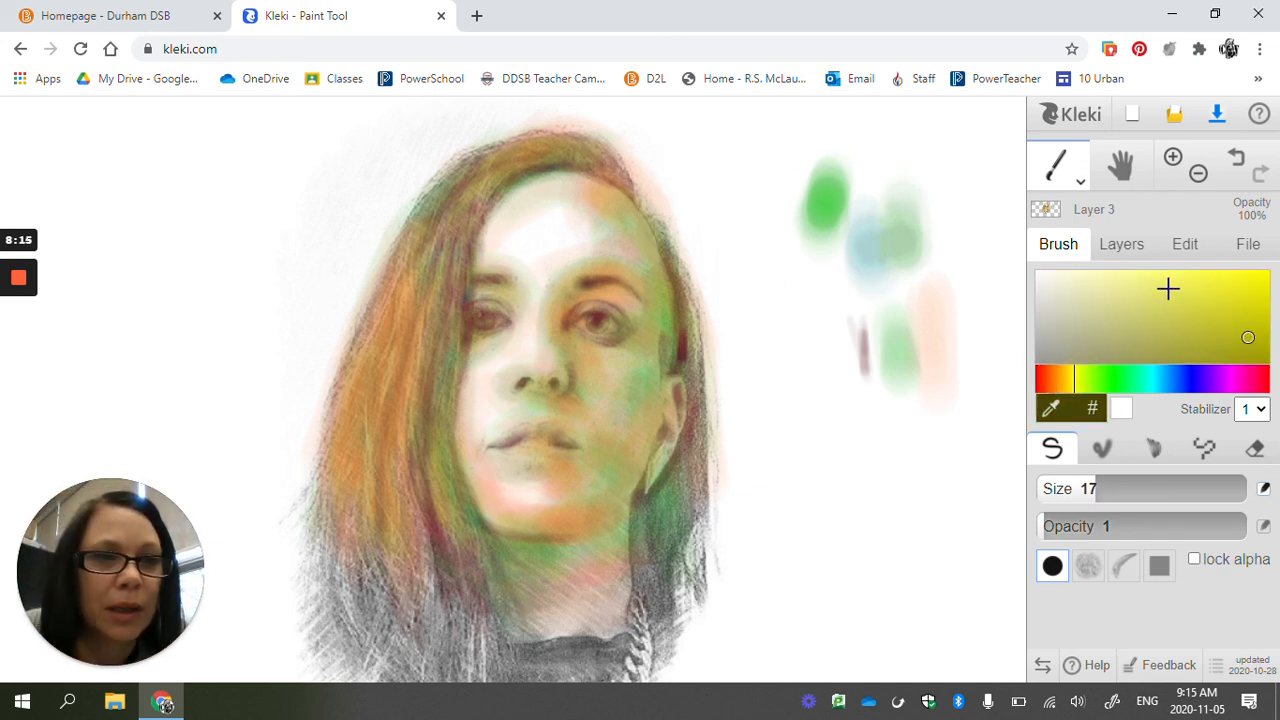
{"action": "left_click", "coordinate": [1110, 276]}
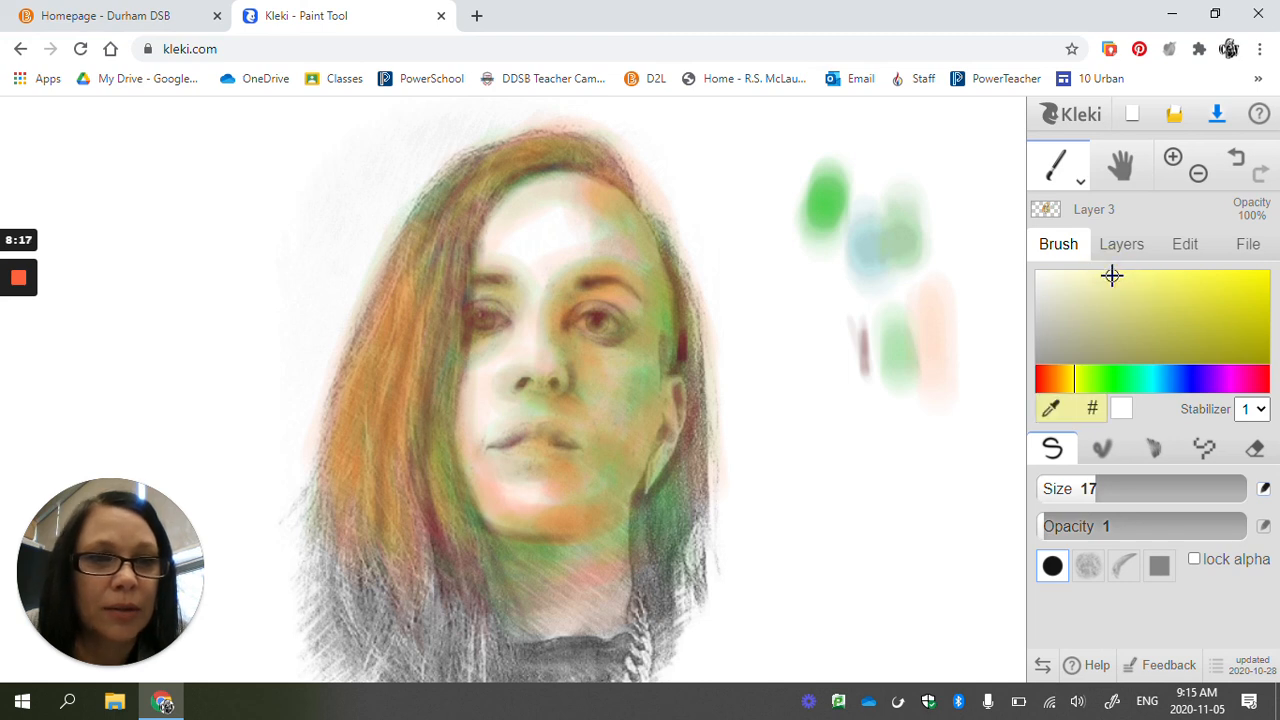
{"action": "left_click", "coordinate": [1101, 278]}
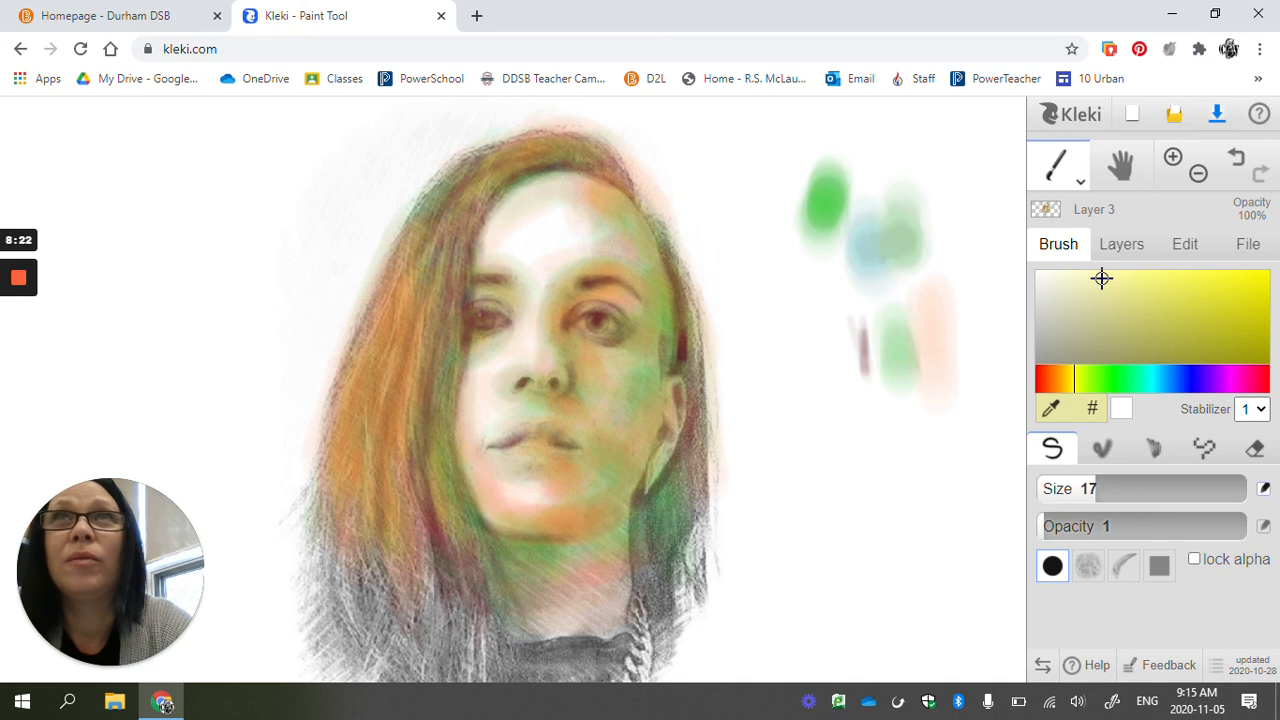
{"action": "left_click_drag", "start_coordinate": [1092, 488], "coordinate": [1136, 488]}
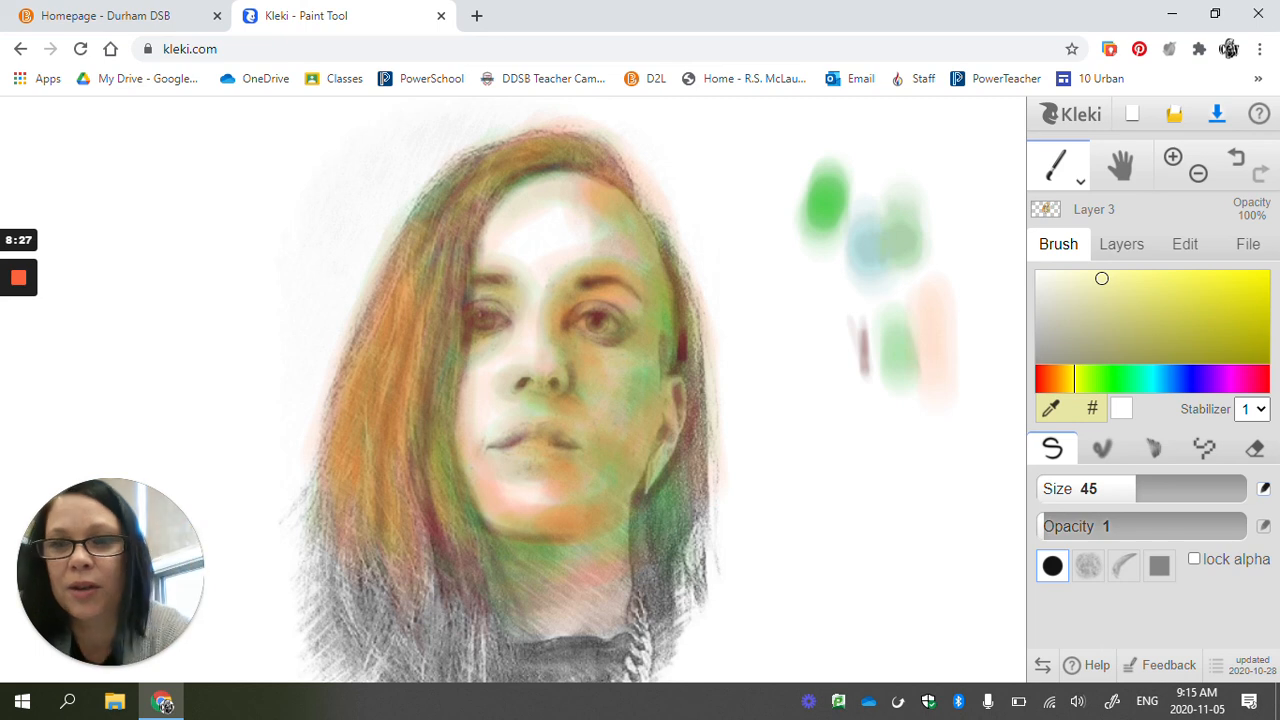
{"action": "left_click_drag", "start_coordinate": [890, 408], "coordinate": [946, 460]}
{"action": "left_click_drag", "start_coordinate": [1136, 488], "coordinate": [1162, 488]}
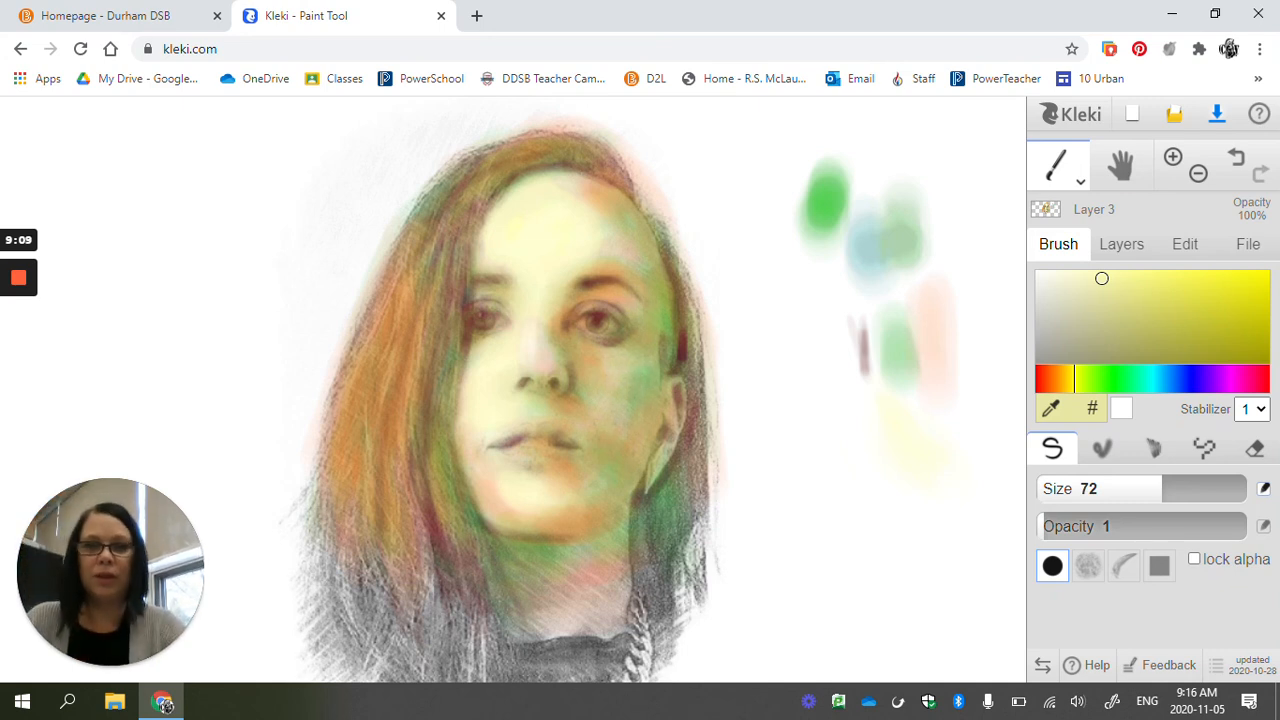
Step: Set the brush to size 88, opacity 11 and a strong orange-red, and paint a test dot over the pale yellow swatch
{"action": "left_click", "coordinate": [1198, 378]}
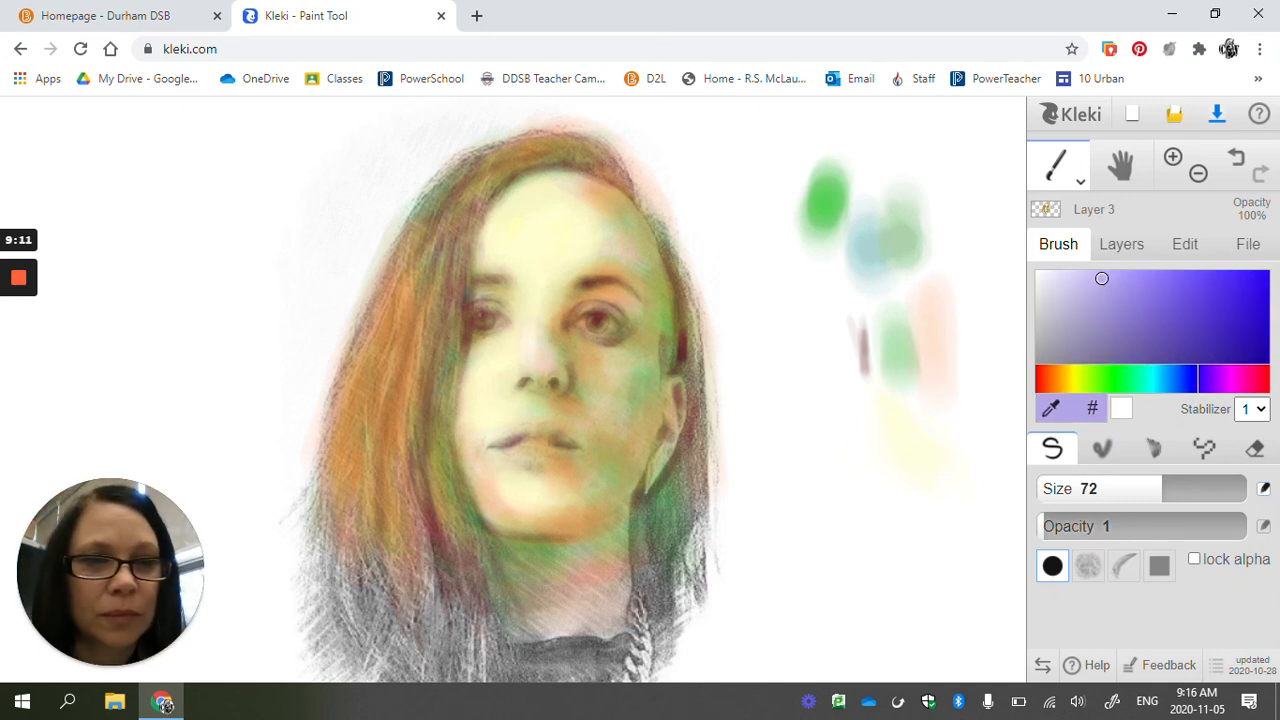
{"action": "left_click_drag", "start_coordinate": [1156, 489], "coordinate": [1176, 489]}
{"action": "left_click_drag", "start_coordinate": [1056, 526], "coordinate": [1090, 526]}
{"action": "left_click", "coordinate": [1261, 378]}
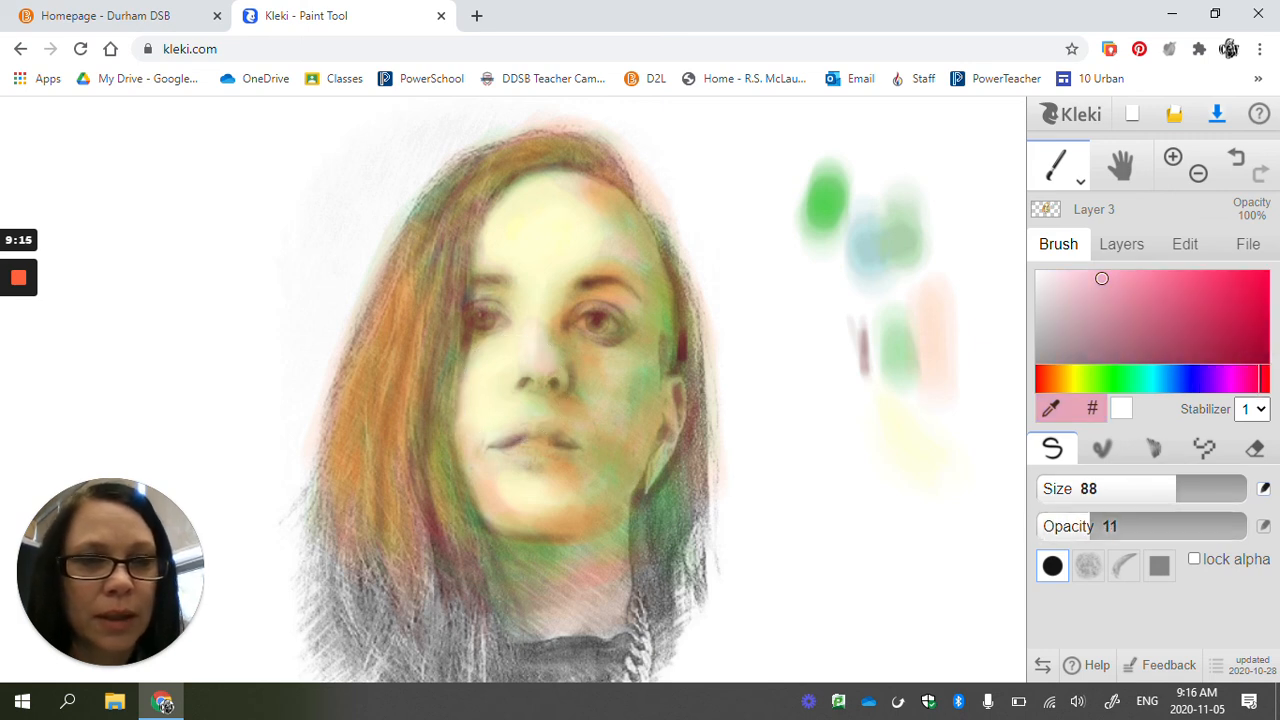
{"action": "left_click", "coordinate": [1254, 290]}
{"action": "left_click", "coordinate": [1041, 378]}
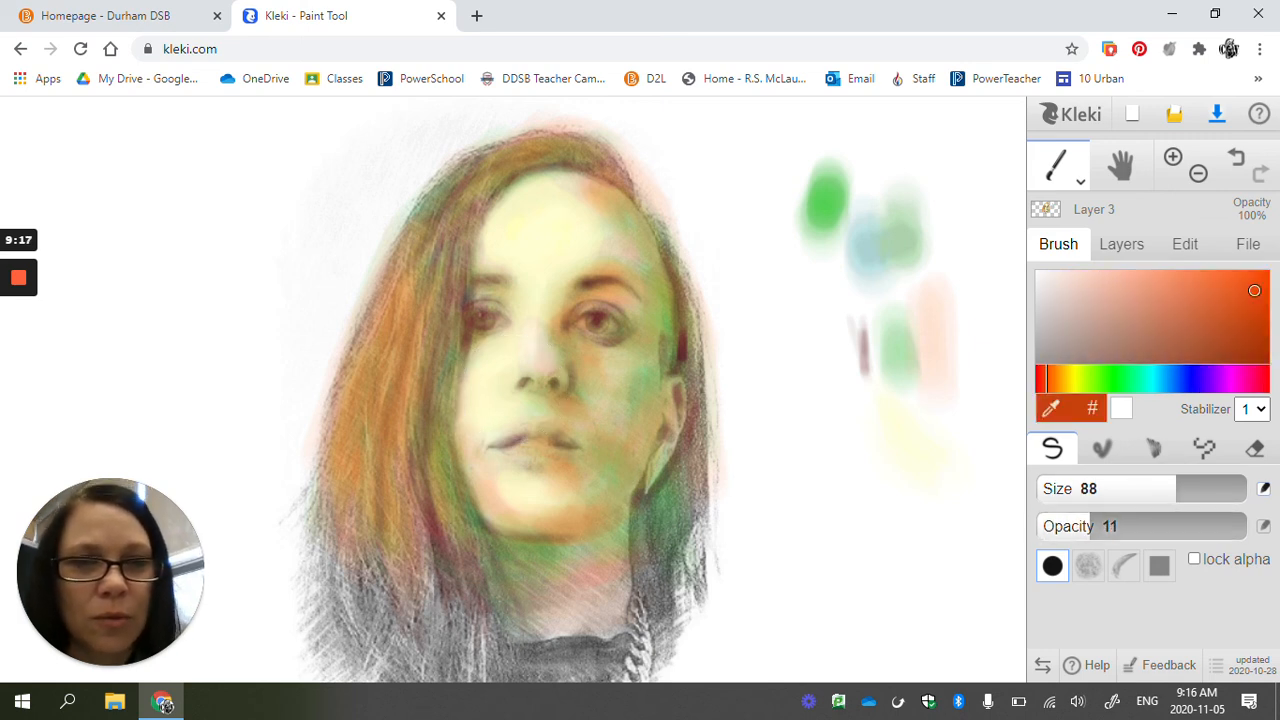
{"action": "left_click_drag", "start_coordinate": [915, 455], "coordinate": [912, 452]}
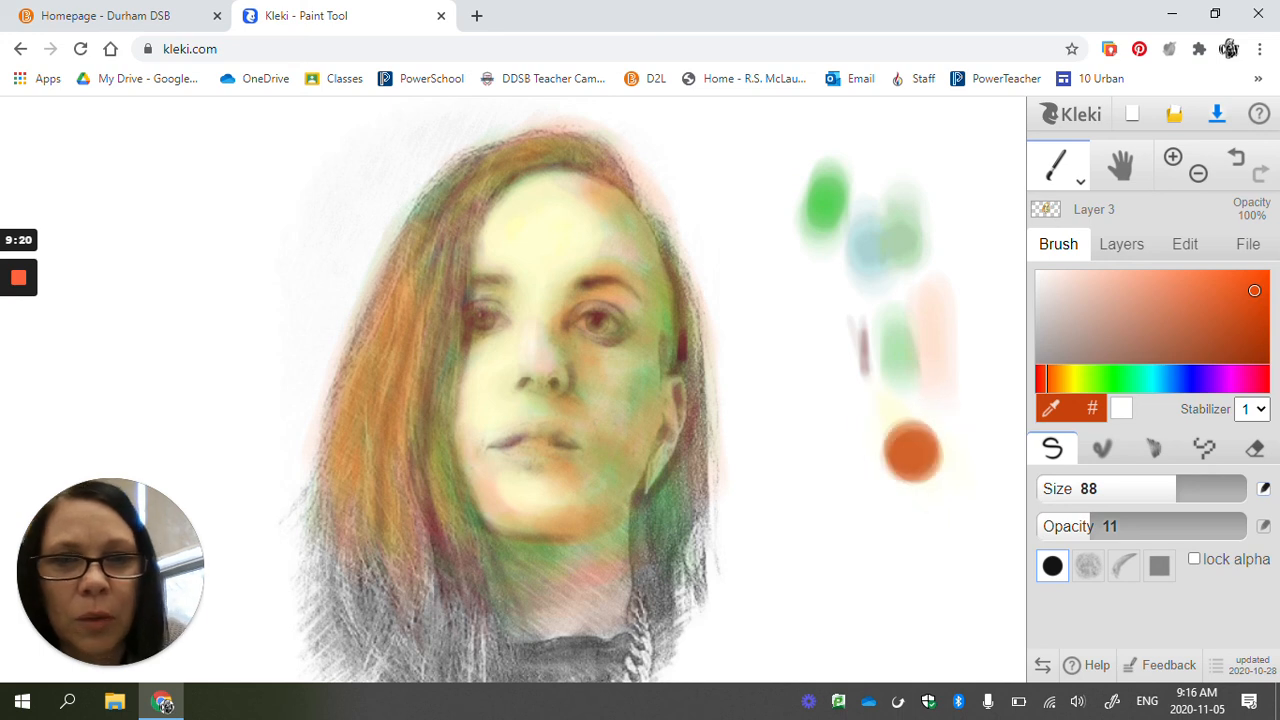
Step: Place orange-red dots around the head: beside the forehead, ear and neck, and along the long hair
{"action": "left_click_drag", "start_coordinate": [670, 195], "coordinate": [672, 195]}
{"action": "mouse_move", "coordinate": [728, 398]}
{"action": "left_mouse_down"}
{"action": "mouse_move", "coordinate": [724, 412]}
{"action": "mouse_move", "coordinate": [735, 396]}
{"action": "left_mouse_up"}
{"action": "left_click_drag", "start_coordinate": [697, 527], "coordinate": [696, 535]}
{"action": "left_click_drag", "start_coordinate": [437, 545], "coordinate": [437, 547]}
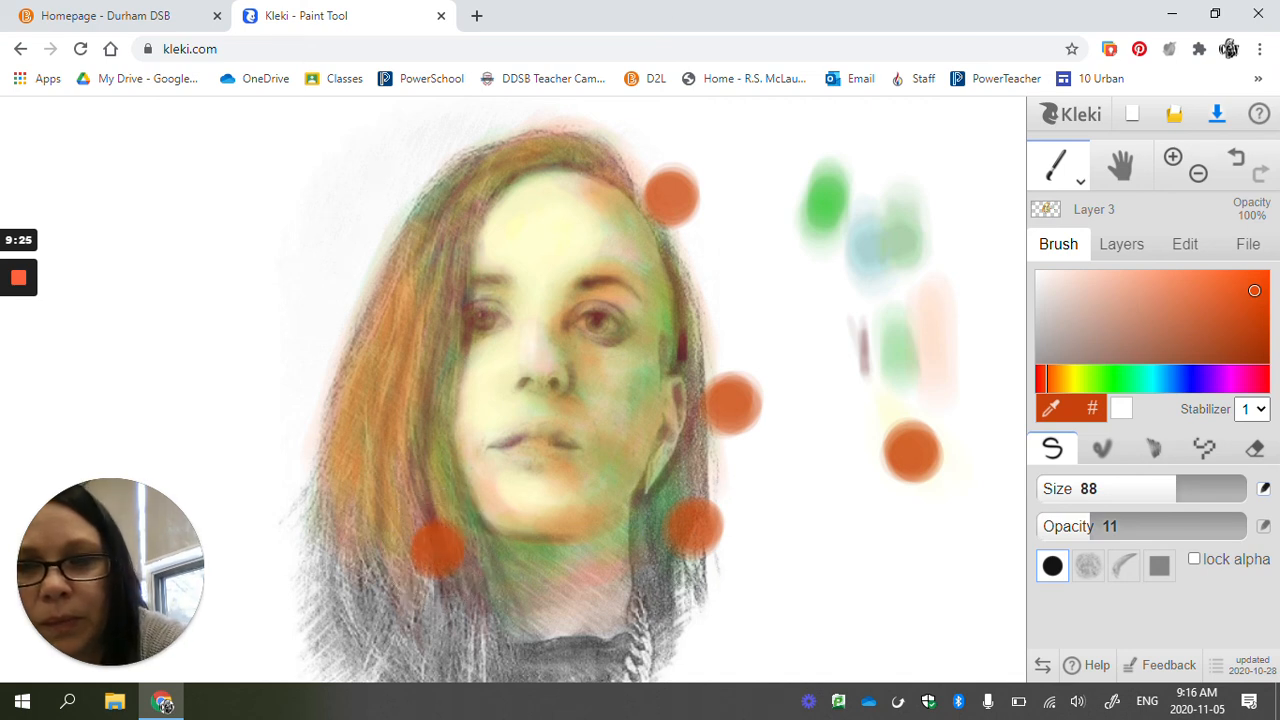
{"action": "left_click_drag", "start_coordinate": [407, 328], "coordinate": [404, 322]}
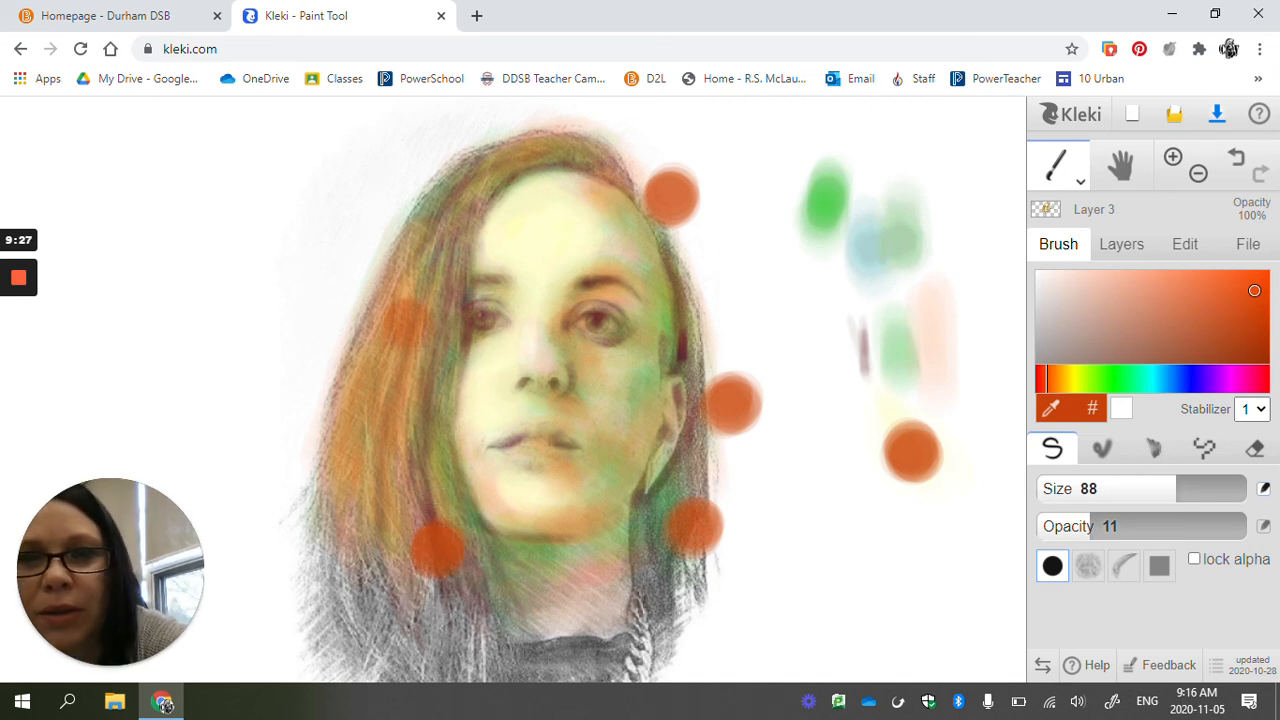
{"action": "left_click", "coordinate": [346, 462]}
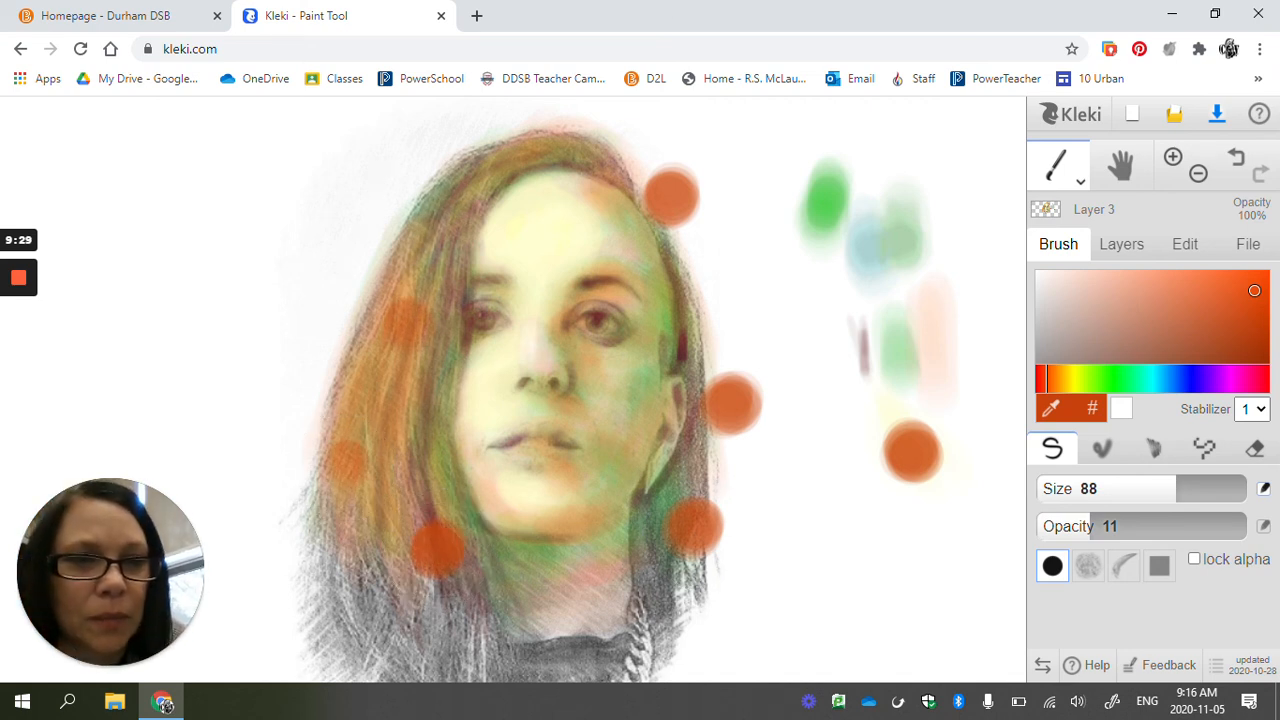
Step: Sample the bright green from its test swatch and dab it beside the temple, around the ear and along the jaw
{"action": "left_click", "coordinate": [1051, 410]}
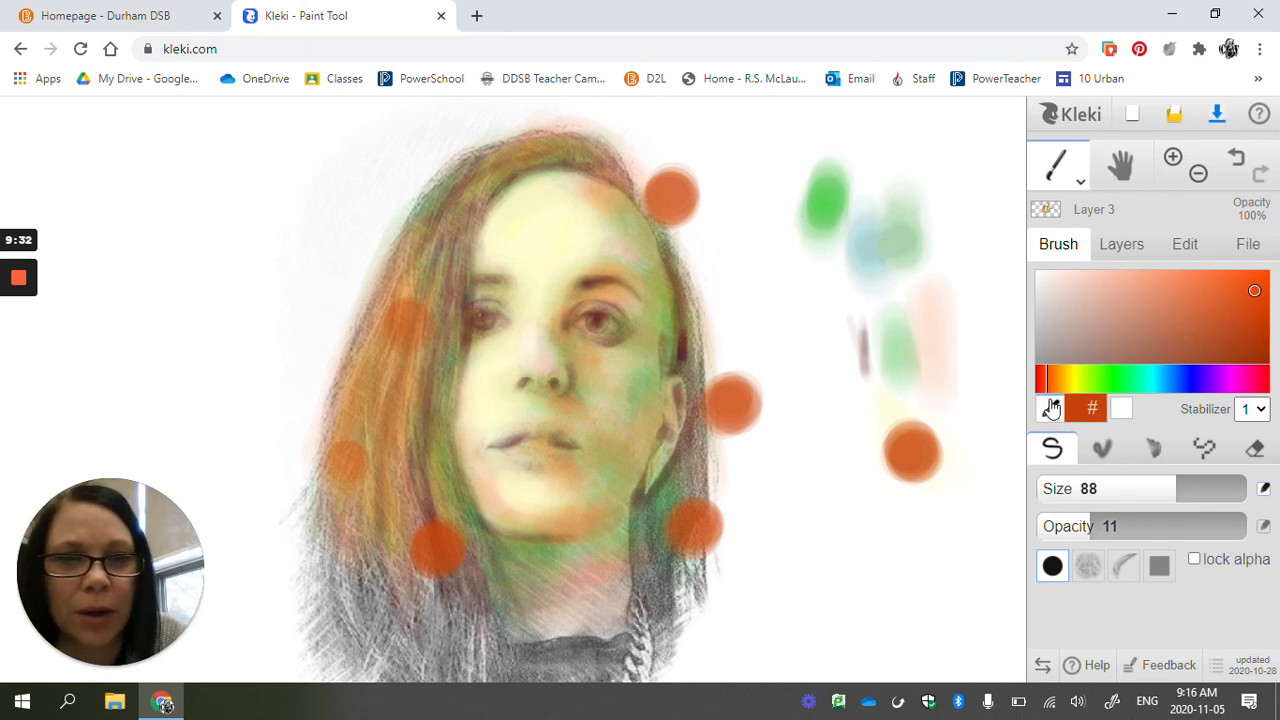
{"action": "left_click", "coordinate": [836, 192]}
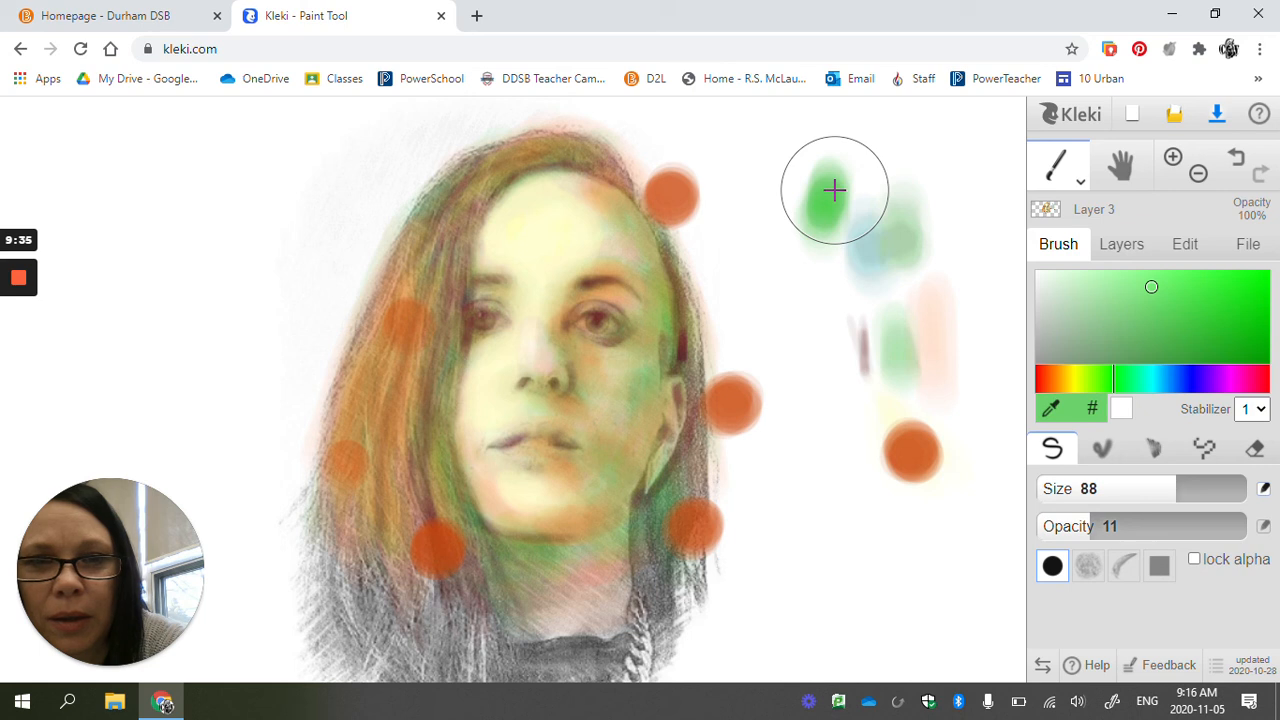
{"action": "left_click_drag", "start_coordinate": [700, 242], "coordinate": [676, 248]}
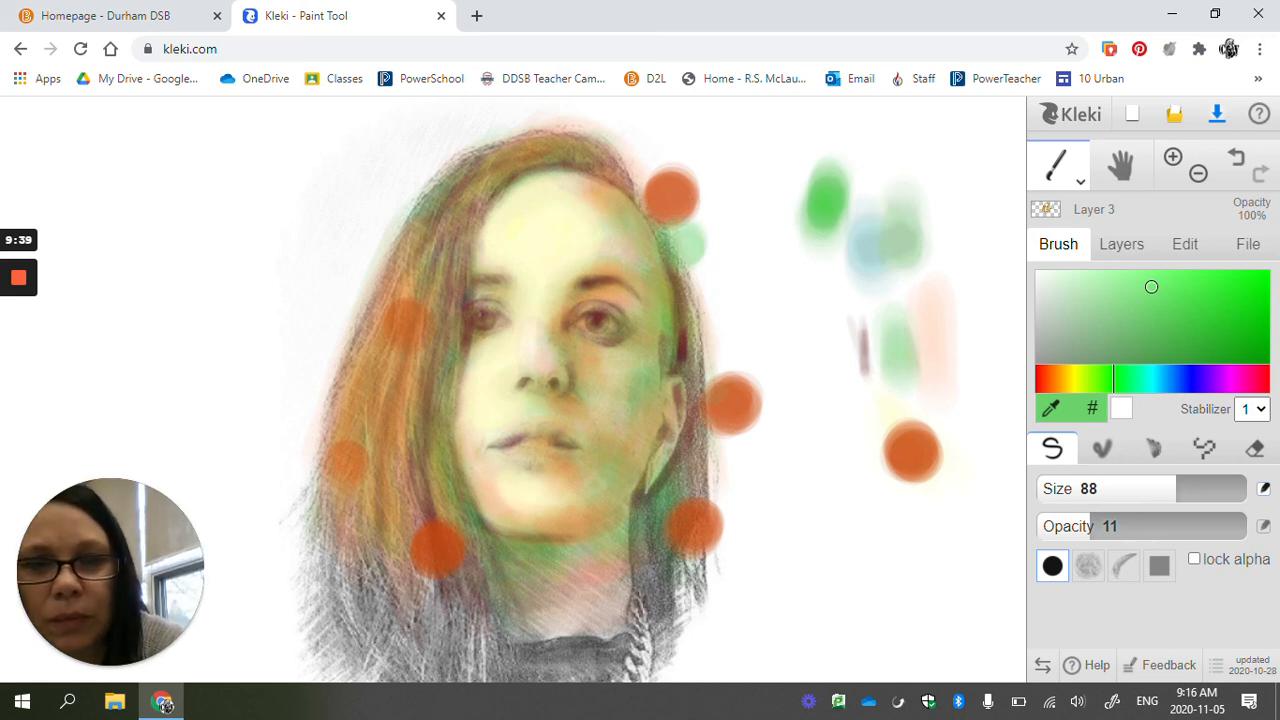
{"action": "left_click", "coordinate": [669, 519]}
{"action": "left_click", "coordinate": [611, 529]}
{"action": "left_click", "coordinate": [466, 512]}
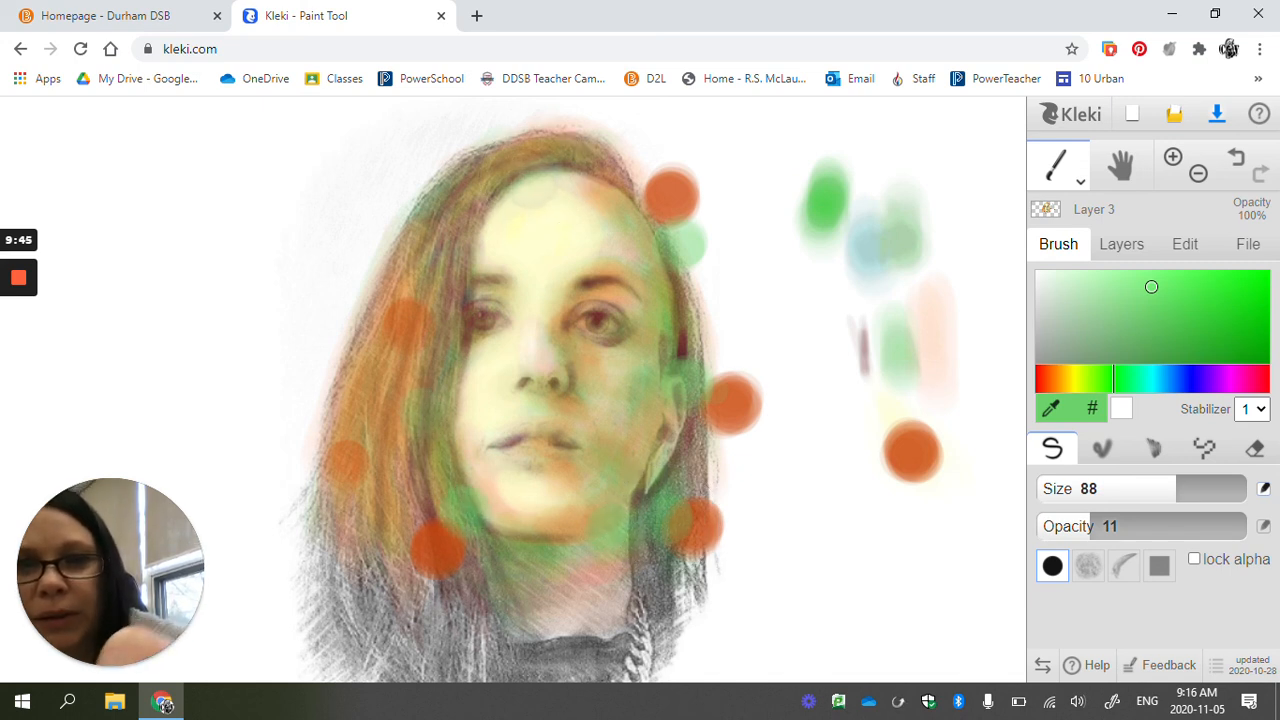
Step: Paint broad green strokes in the background along the long hair, over the top of the head and outward from the ear side
{"action": "left_click_drag", "start_coordinate": [425, 170], "coordinate": [225, 525]}
{"action": "left_click_drag", "start_coordinate": [345, 380], "coordinate": [285, 565]}
{"action": "mouse_move", "coordinate": [430, 140]}
{"action": "left_mouse_down"}
{"action": "mouse_move", "coordinate": [500, 112]}
{"action": "mouse_move", "coordinate": [623, 120]}
{"action": "mouse_move", "coordinate": [782, 250]}
{"action": "left_mouse_up"}
{"action": "left_click_drag", "start_coordinate": [705, 285], "coordinate": [848, 428]}
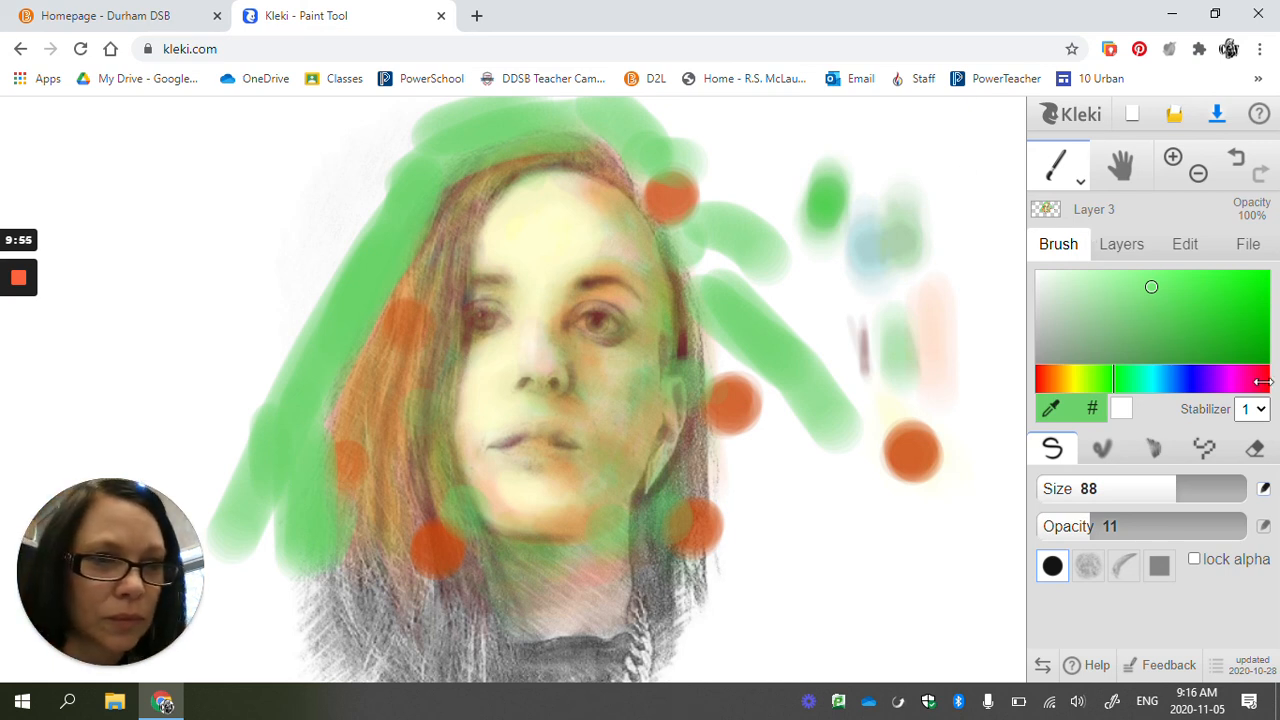
Step: Switch to a saturated blue, paint a test dot beside the orange one, and dab blue around the top of the hair and the temple
{"action": "left_click", "coordinate": [1194, 380]}
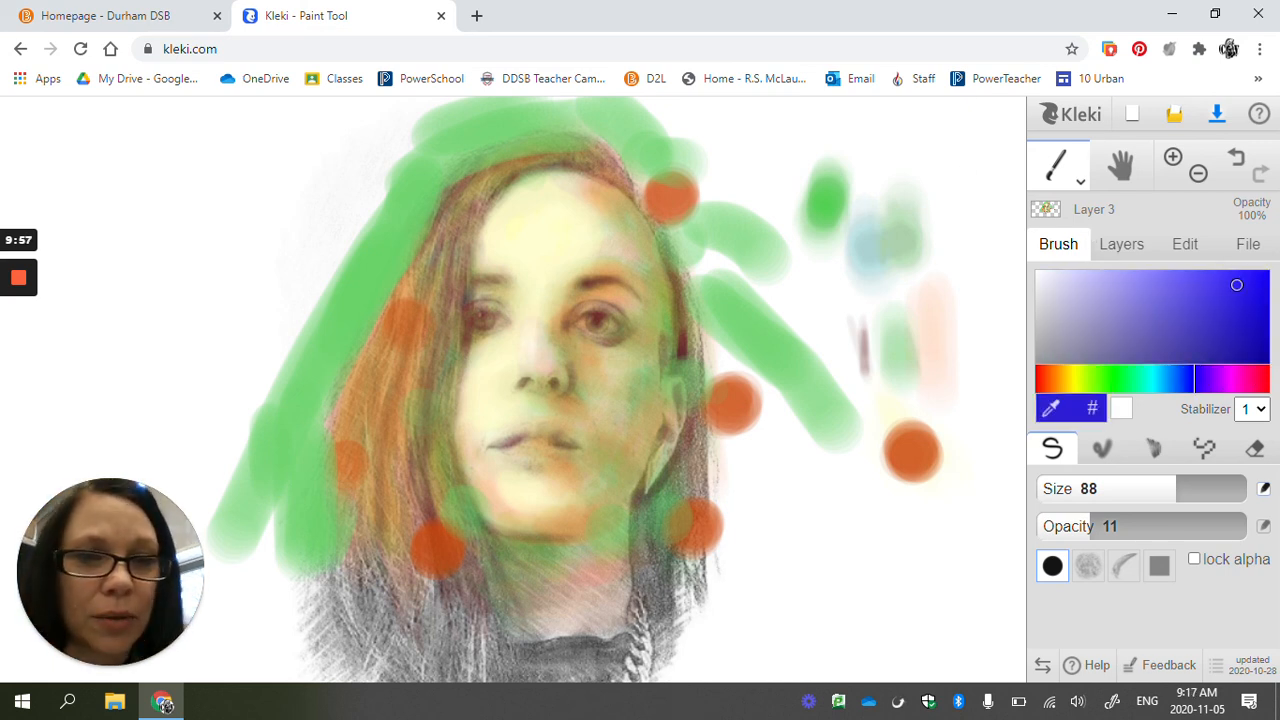
{"action": "left_click", "coordinate": [970, 408]}
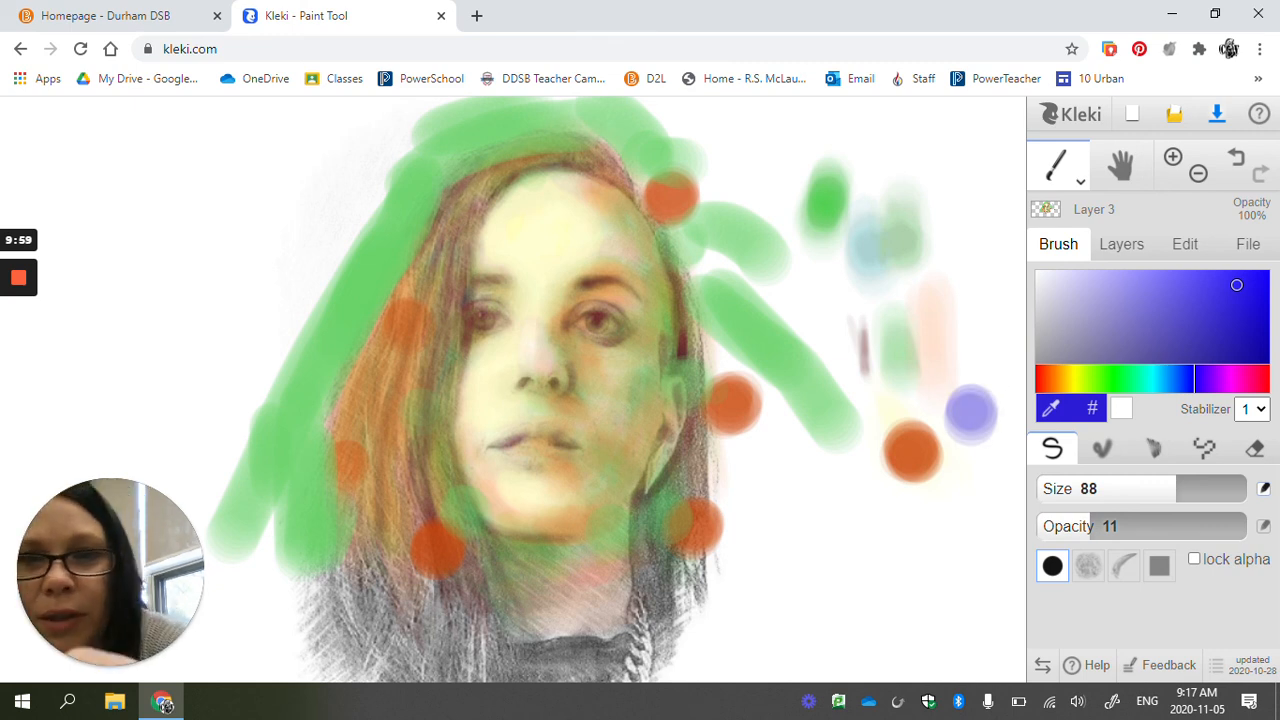
{"action": "left_click", "coordinate": [440, 182]}
{"action": "left_click", "coordinate": [404, 258]}
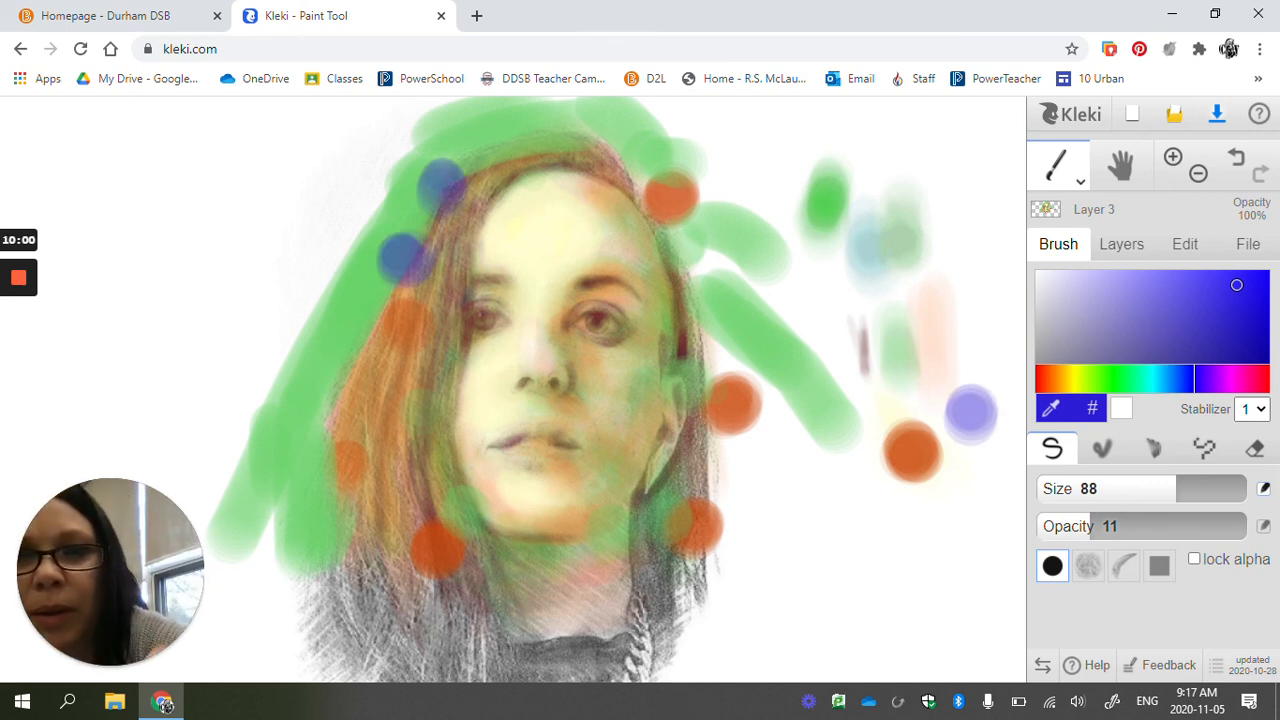
{"action": "left_click", "coordinate": [630, 155]}
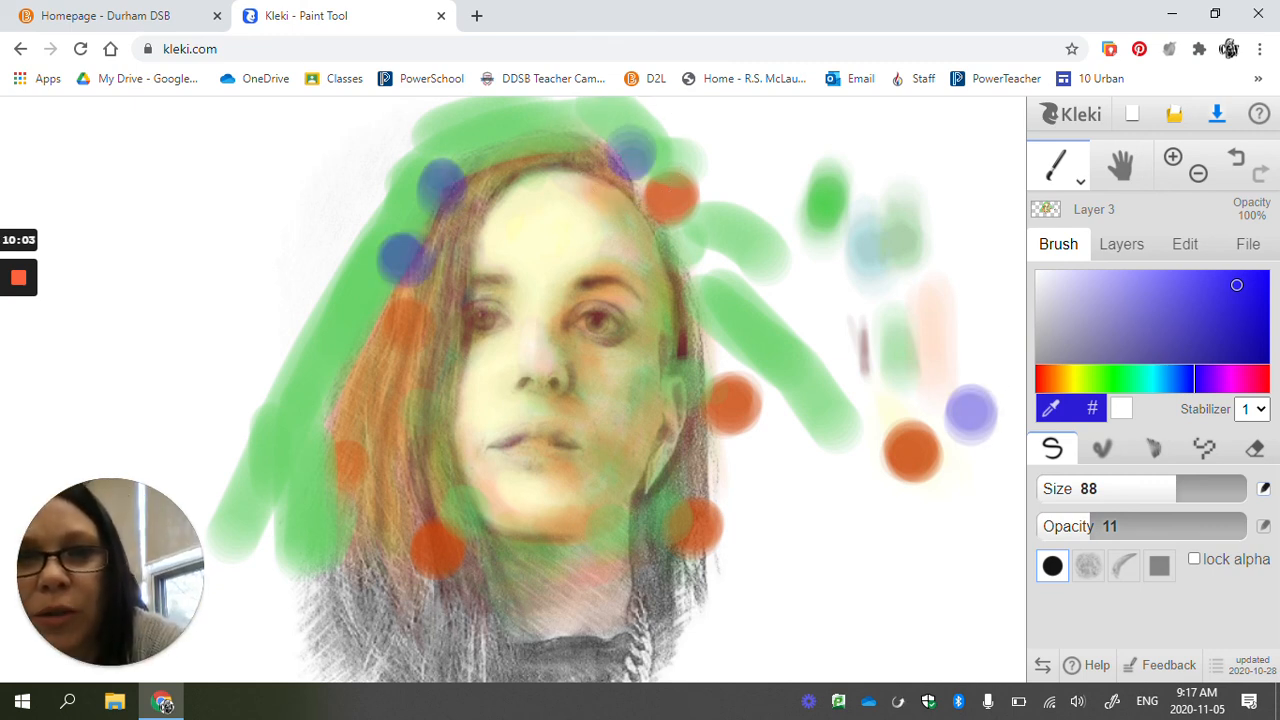
{"action": "left_click", "coordinate": [655, 260]}
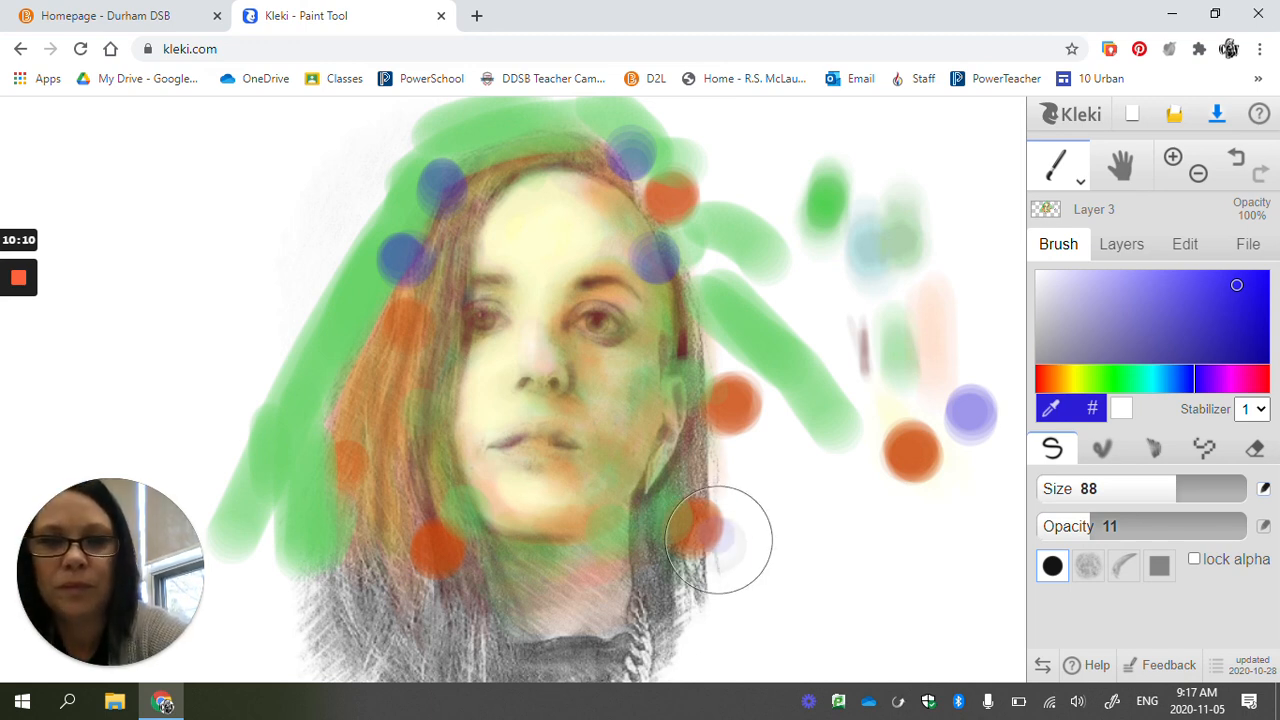
Step: Add blue dots beside the neck, at the lower ends of the long hair and along its outer edge
{"action": "left_click_drag", "start_coordinate": [726, 533], "coordinate": [716, 545]}
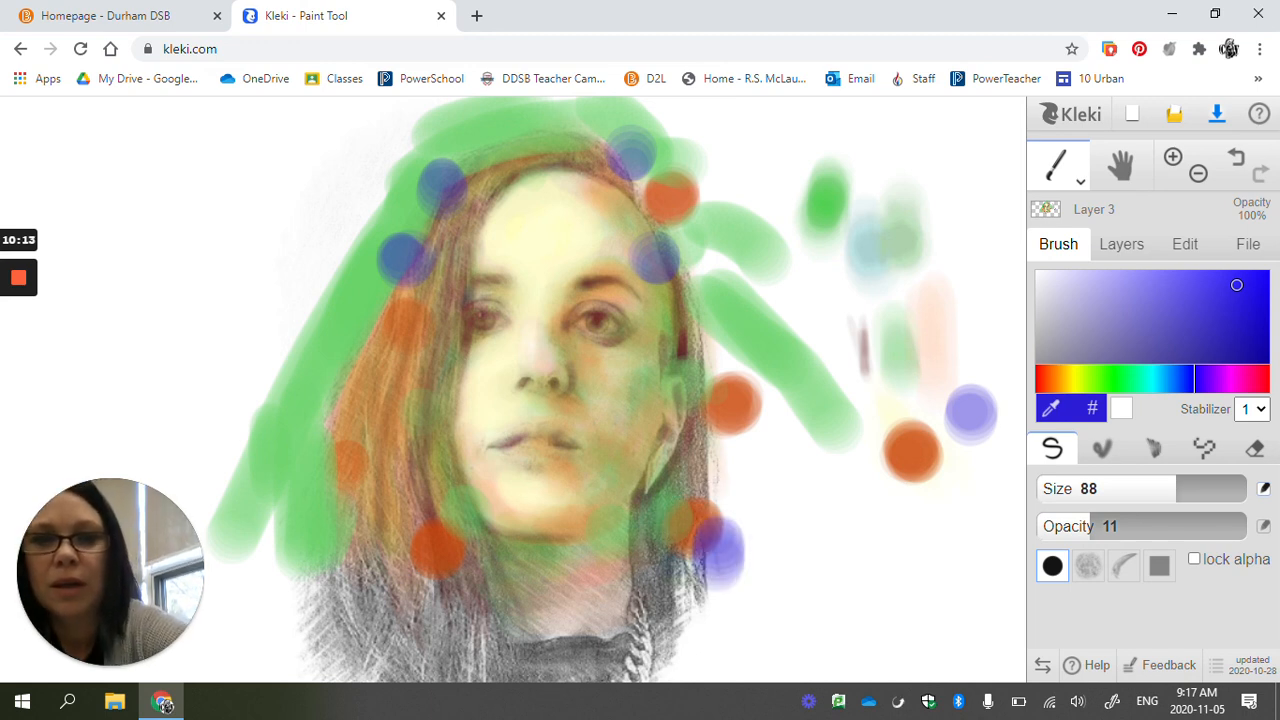
{"action": "left_click", "coordinate": [366, 556]}
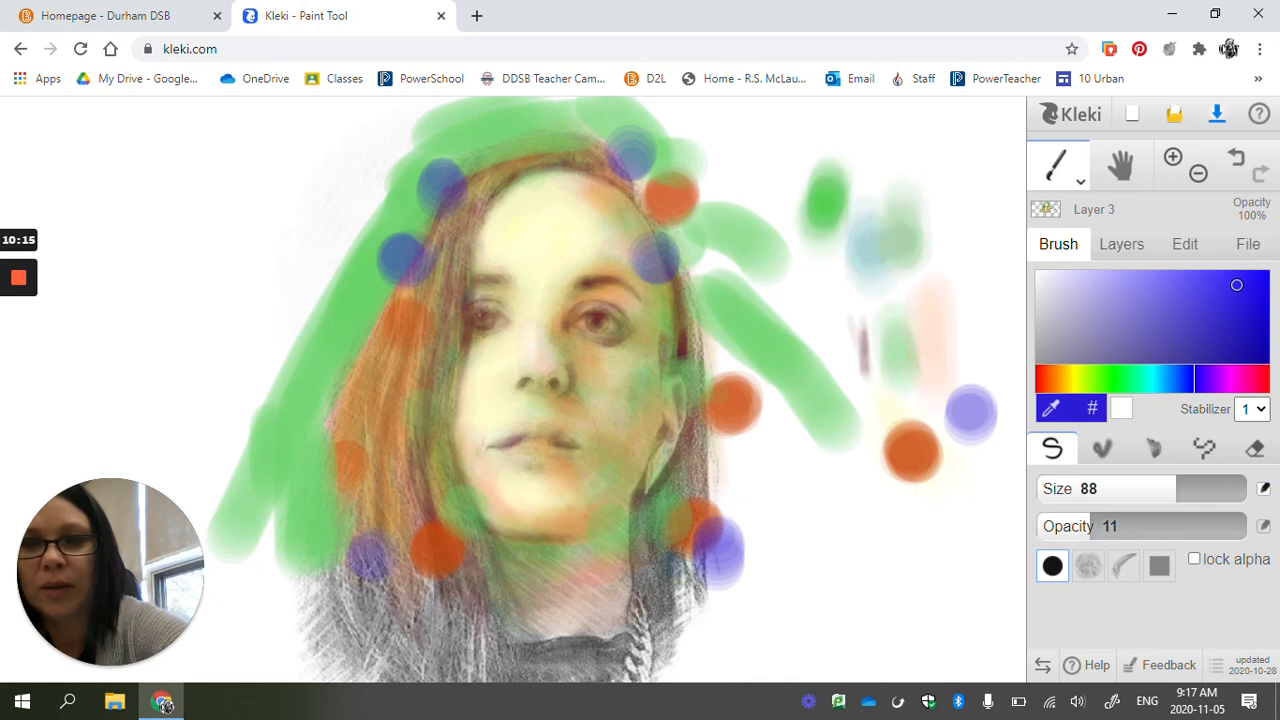
{"action": "left_click", "coordinate": [338, 518]}
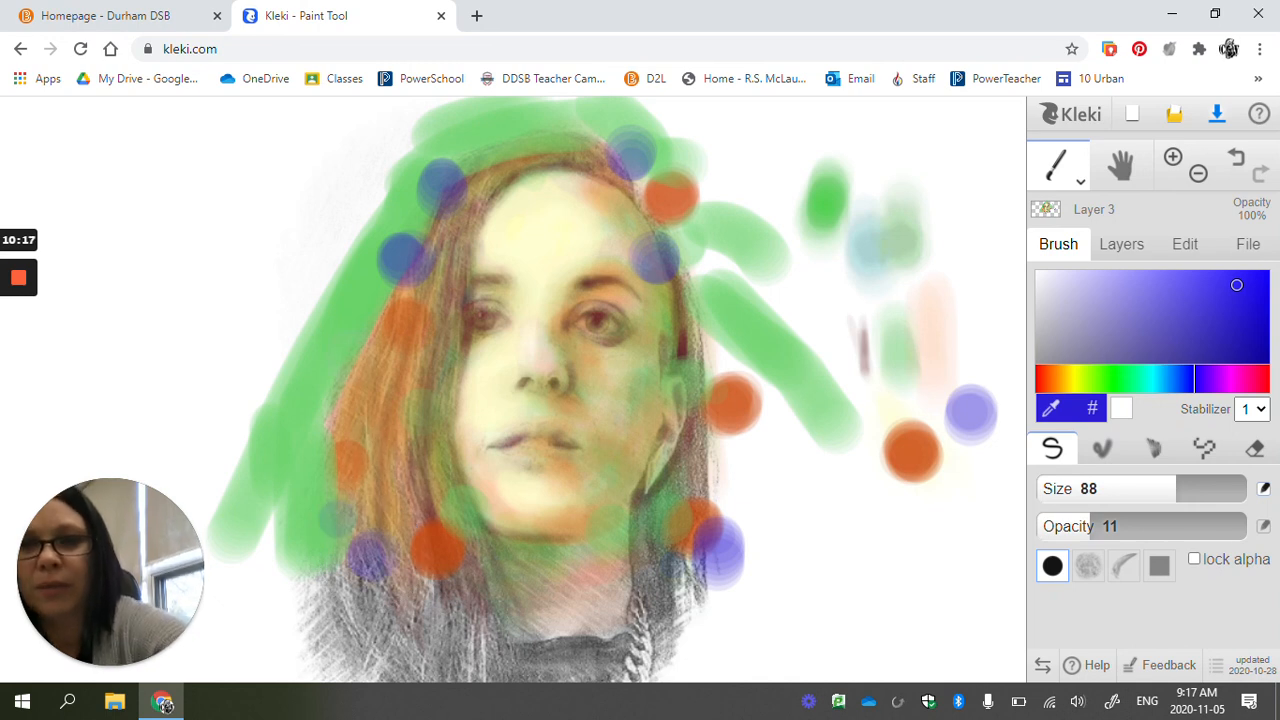
{"action": "left_click", "coordinate": [329, 381]}
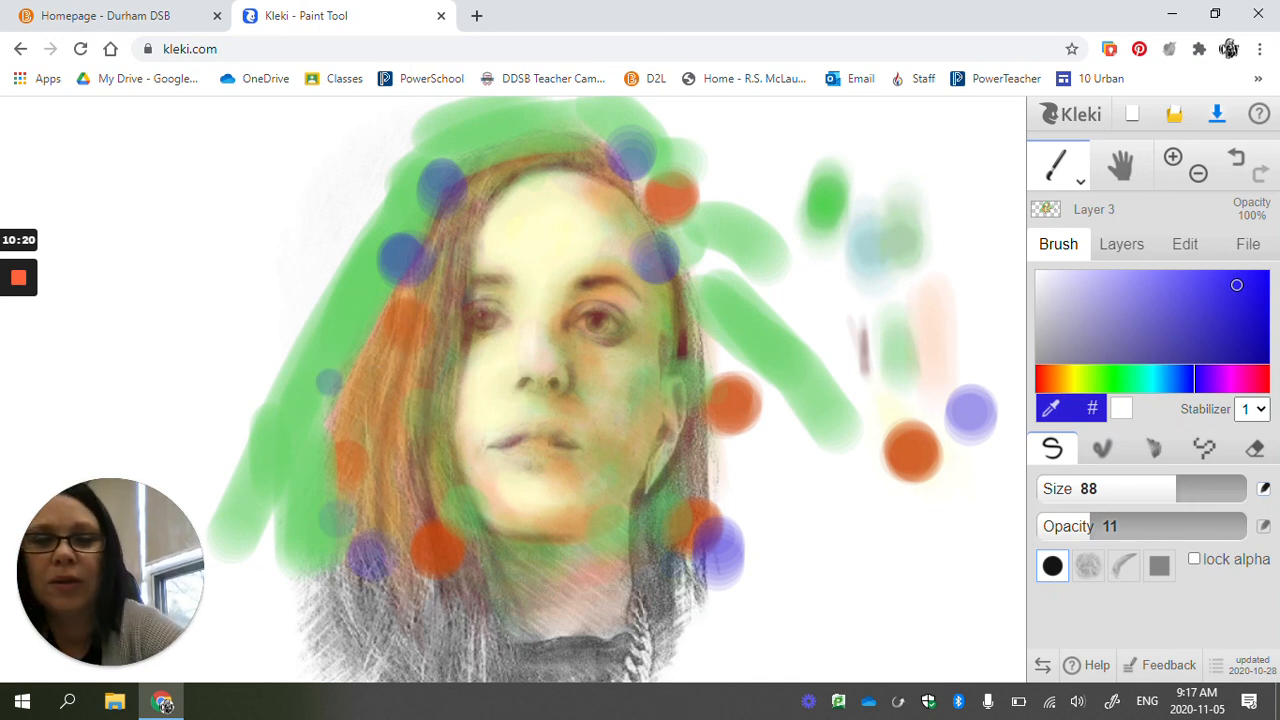
Step: Paint blue dots and long overlapping blue strokes in the background on the ear side, from the temple down to the shoulder
{"action": "left_click", "coordinate": [728, 459]}
{"action": "left_click", "coordinate": [727, 476]}
{"action": "left_click", "coordinate": [736, 486]}
{"action": "left_click", "coordinate": [716, 362]}
{"action": "left_click", "coordinate": [716, 359]}
{"action": "left_click", "coordinate": [716, 270]}
{"action": "left_click_drag", "start_coordinate": [704, 262], "coordinate": [727, 308]}
{"action": "left_click", "coordinate": [784, 383]}
{"action": "left_click", "coordinate": [772, 495]}
{"action": "mouse_move", "coordinate": [778, 390]}
{"action": "left_mouse_down"}
{"action": "mouse_move", "coordinate": [774, 495]}
{"action": "mouse_move", "coordinate": [797, 585]}
{"action": "left_mouse_up"}
{"action": "mouse_move", "coordinate": [742, 592]}
{"action": "left_mouse_down"}
{"action": "mouse_move", "coordinate": [740, 608]}
{"action": "mouse_move", "coordinate": [690, 635]}
{"action": "left_mouse_up"}
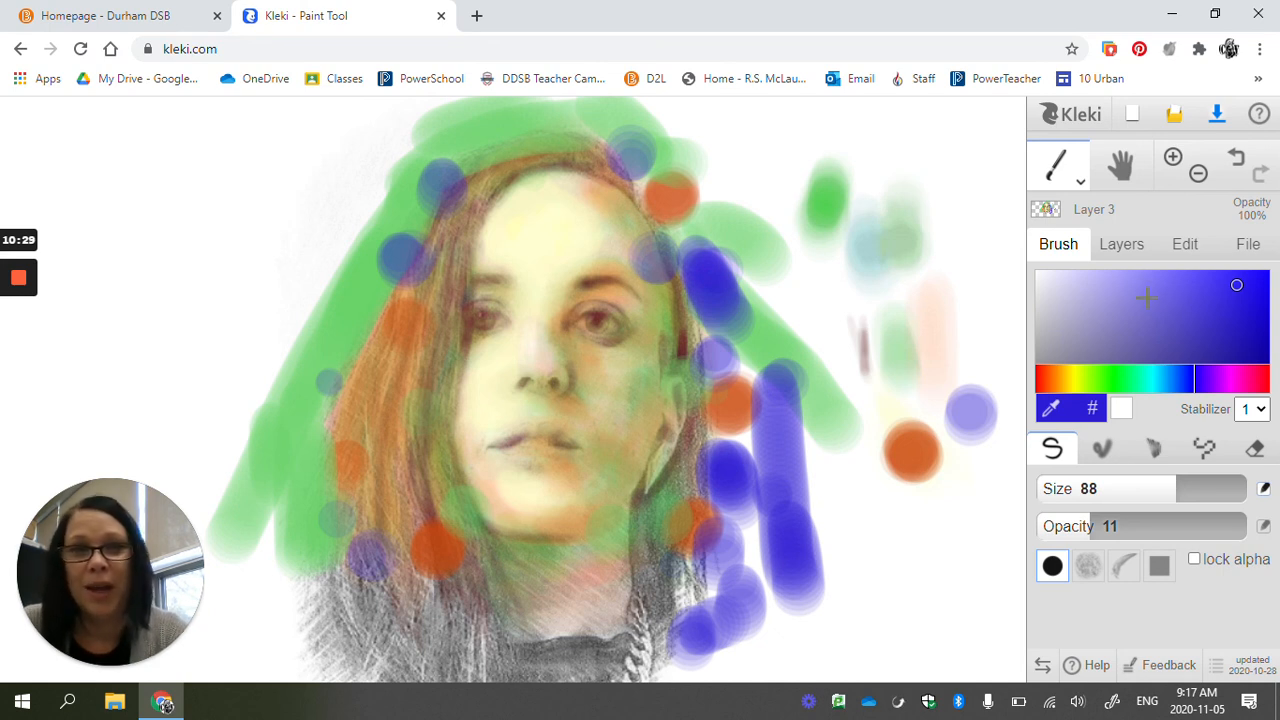
Step: Save the finished portrait to the computer as a PNG image
{"action": "left_click", "coordinate": [1214, 118]}
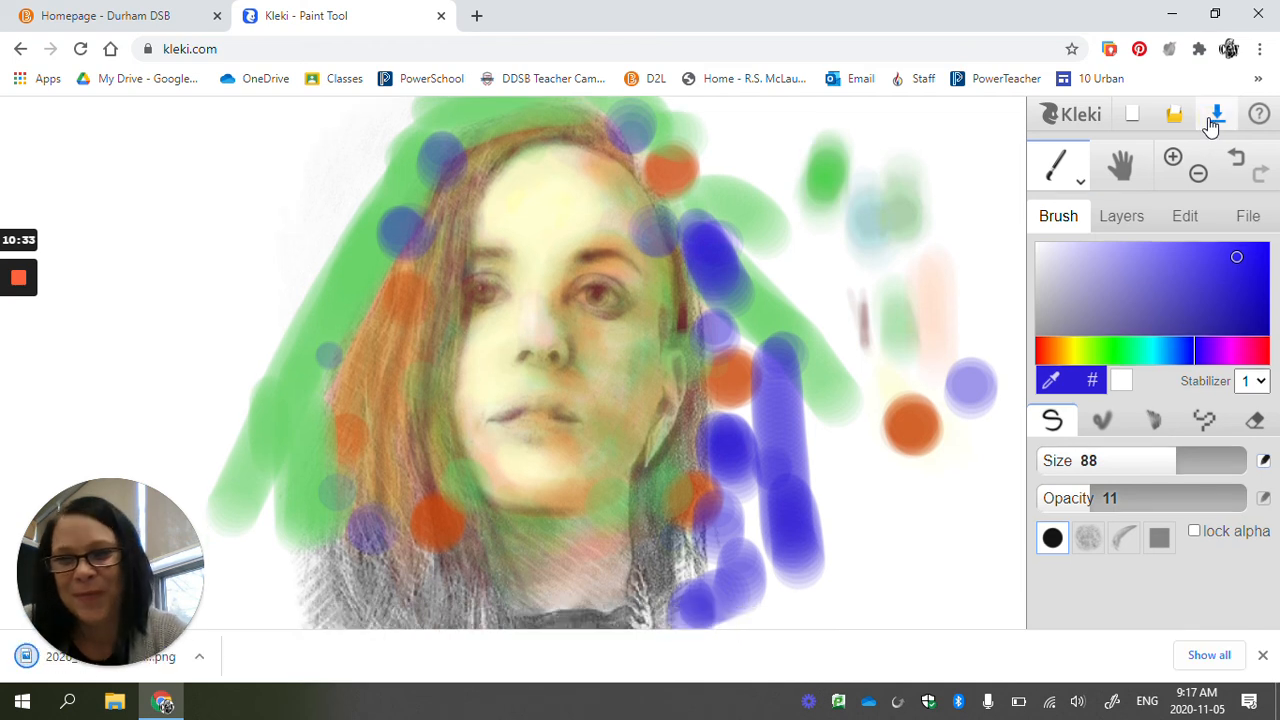
{"action": "mouse_move", "coordinate": [21, 278]}
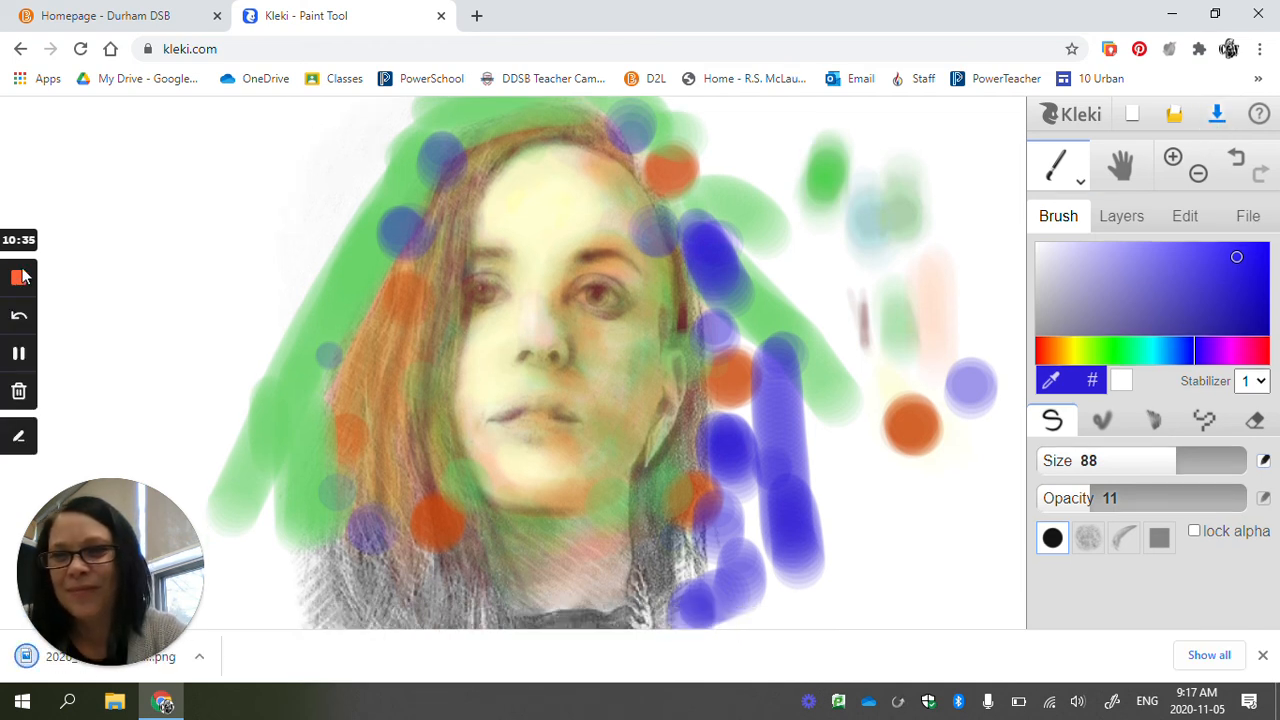